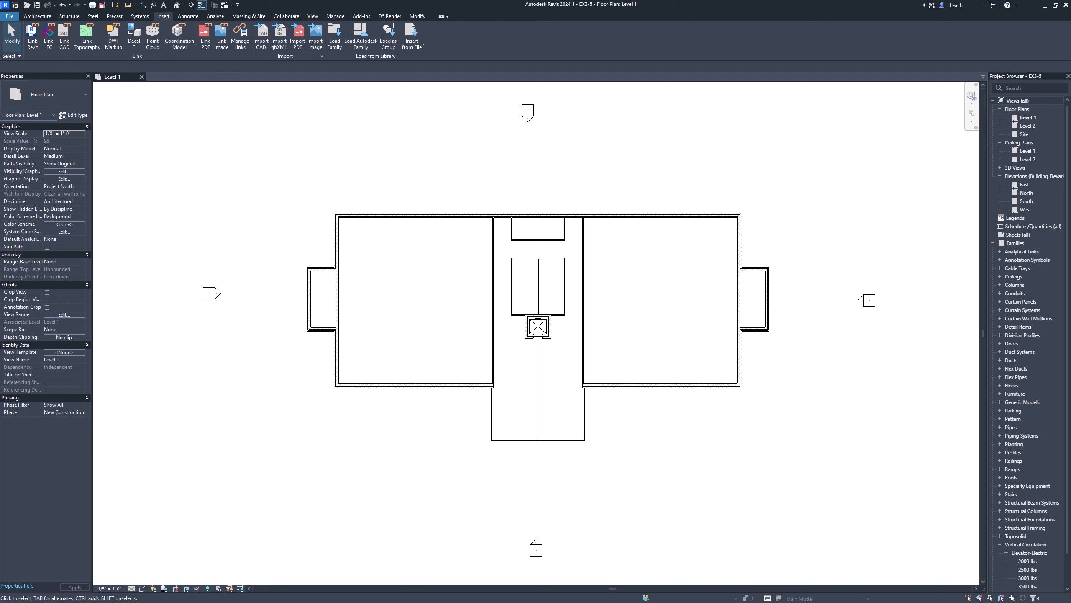
# - Save the project in the English-Imperial folder under the file name EX3-5
pyautogui.click(10, 16)
pyautogui.moveTo(25, 87)
pyautogui.click(122, 67)
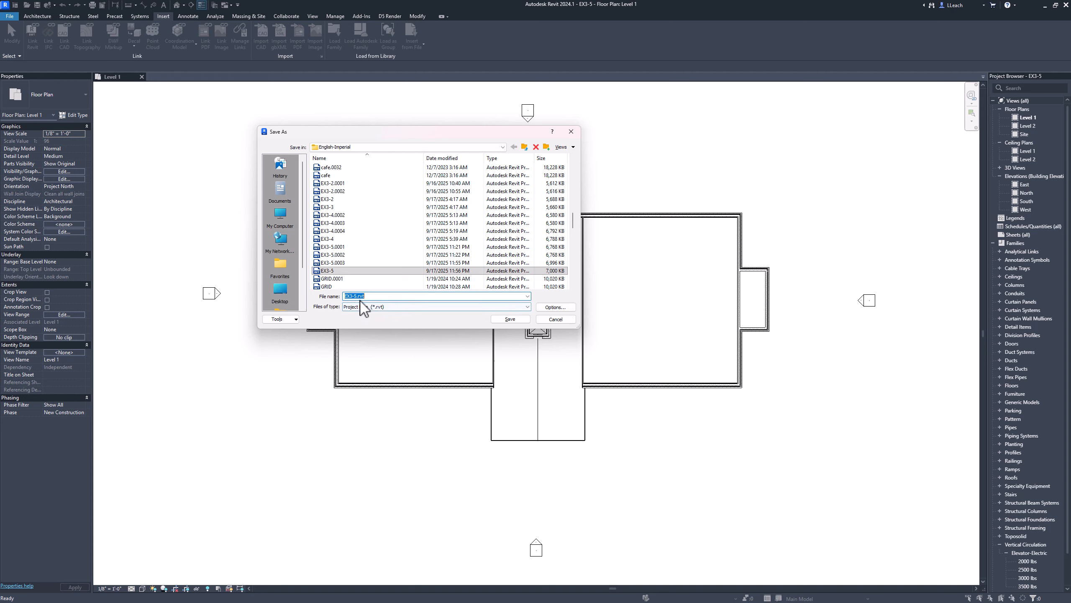
pyautogui.click(521, 319)
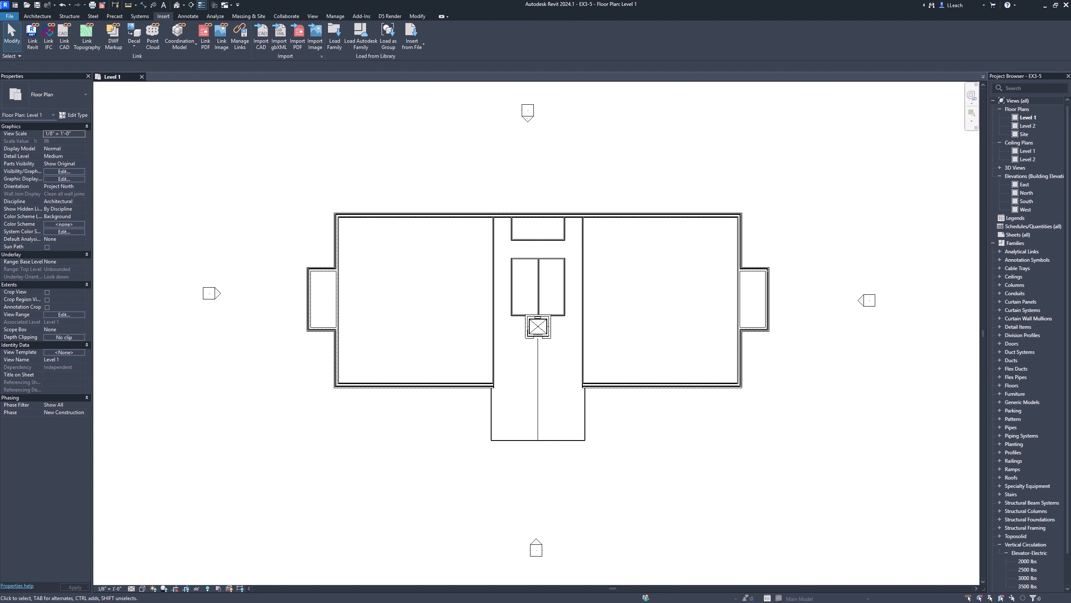
# - Switch to Google Drive and check the download option for Double-Glass 1.rfa, Sidelights 1.rfa and Single-Glass 1.rfa in the EX3-5 FILES folder
pyautogui.moveTo(0, 80); pyautogui.dragTo(409, 48)
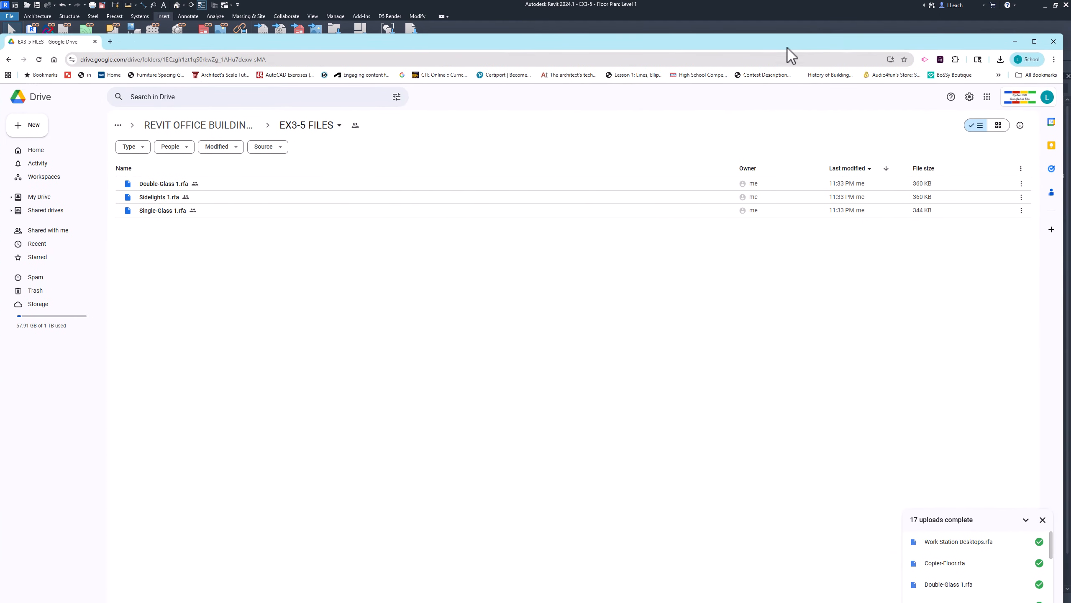
pyautogui.click(1034, 41)
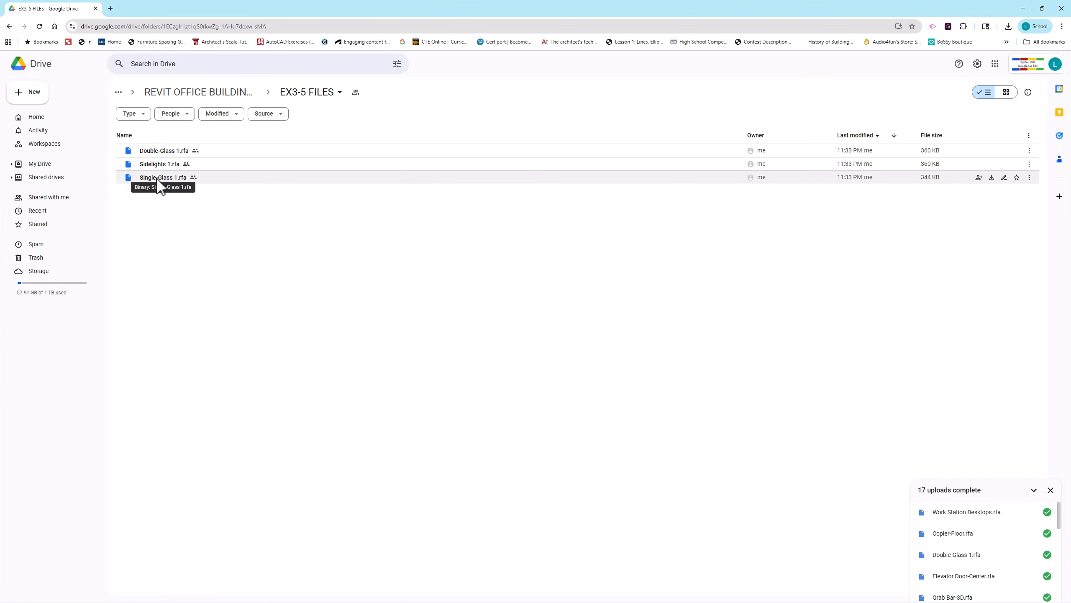
pyautogui.rightClick(167, 151)
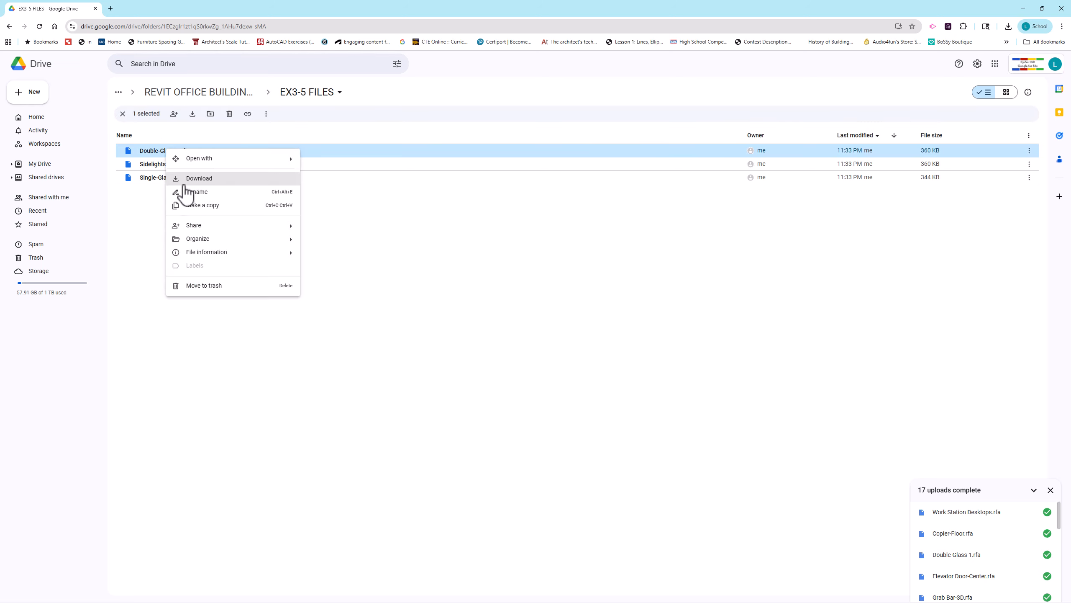
pyautogui.click(161, 208)
pyautogui.click(162, 167)
pyautogui.rightClick(160, 166)
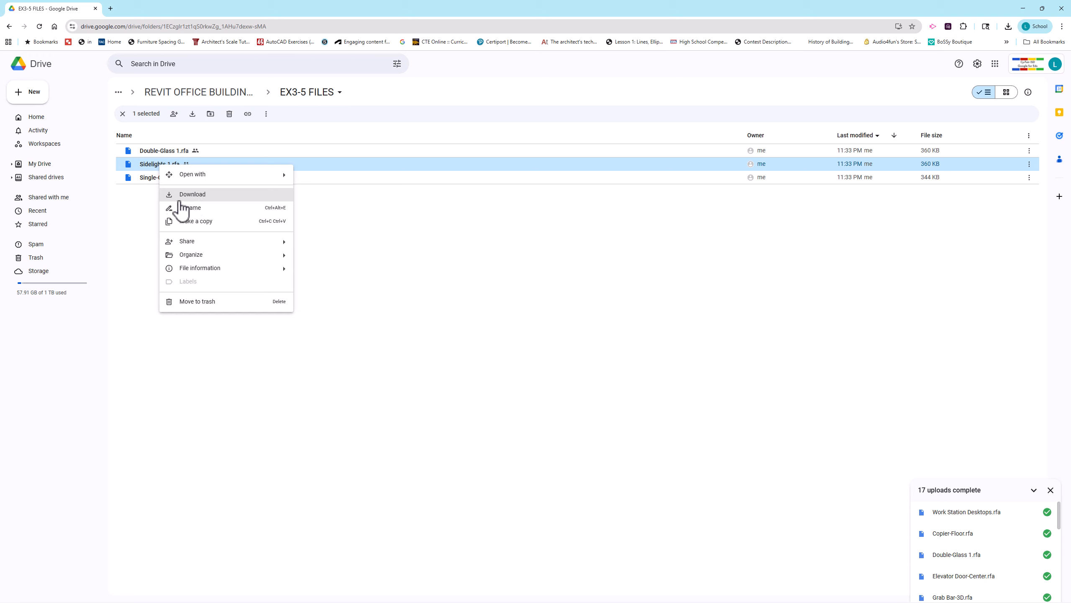
pyautogui.click(144, 228)
pyautogui.click(162, 183)
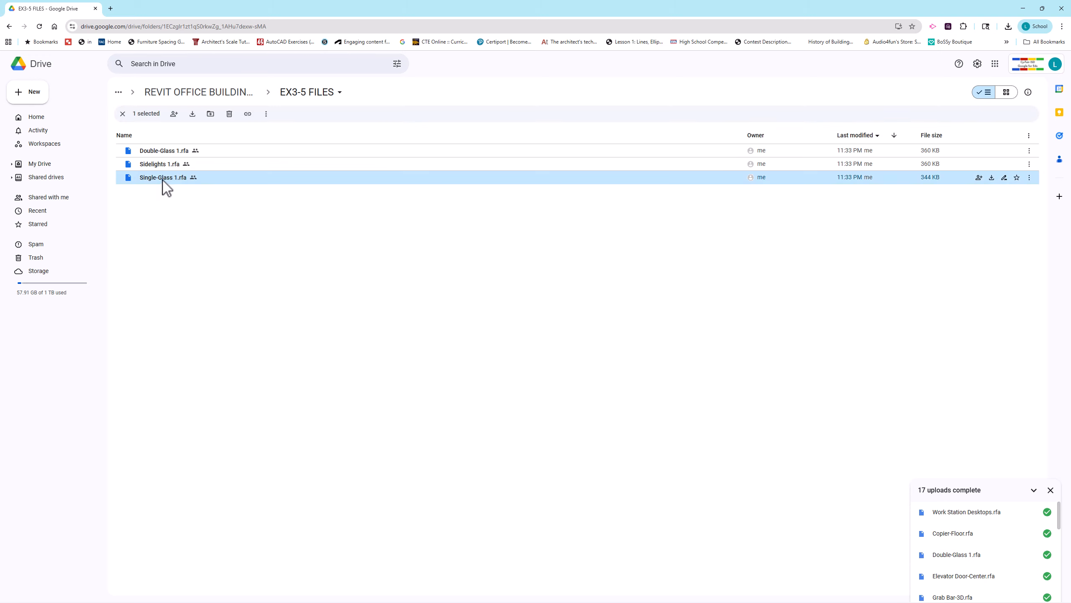
pyautogui.rightClick(163, 181)
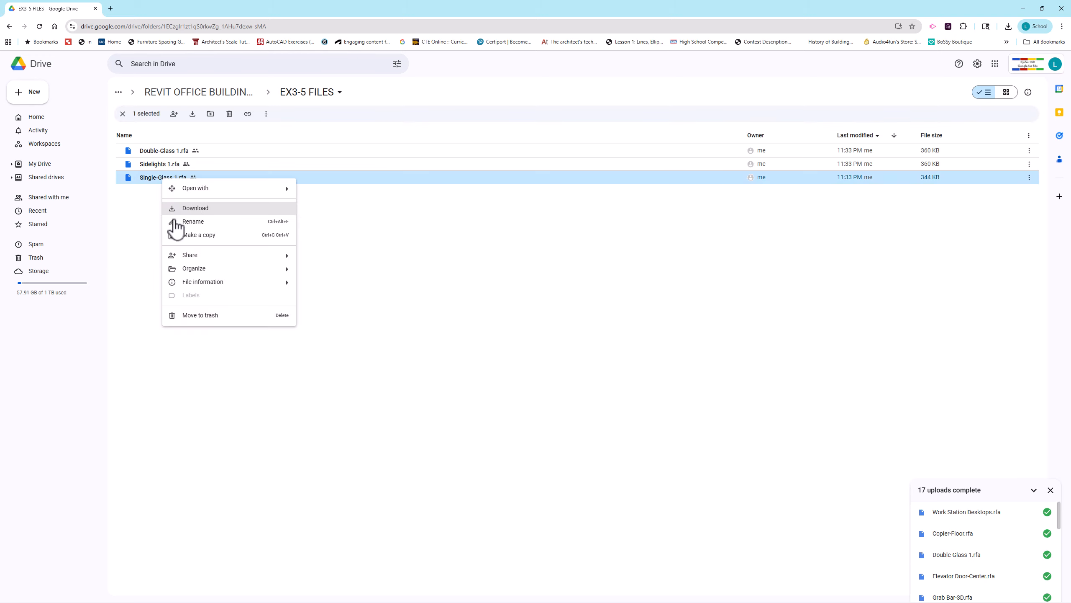
pyautogui.click(142, 244)
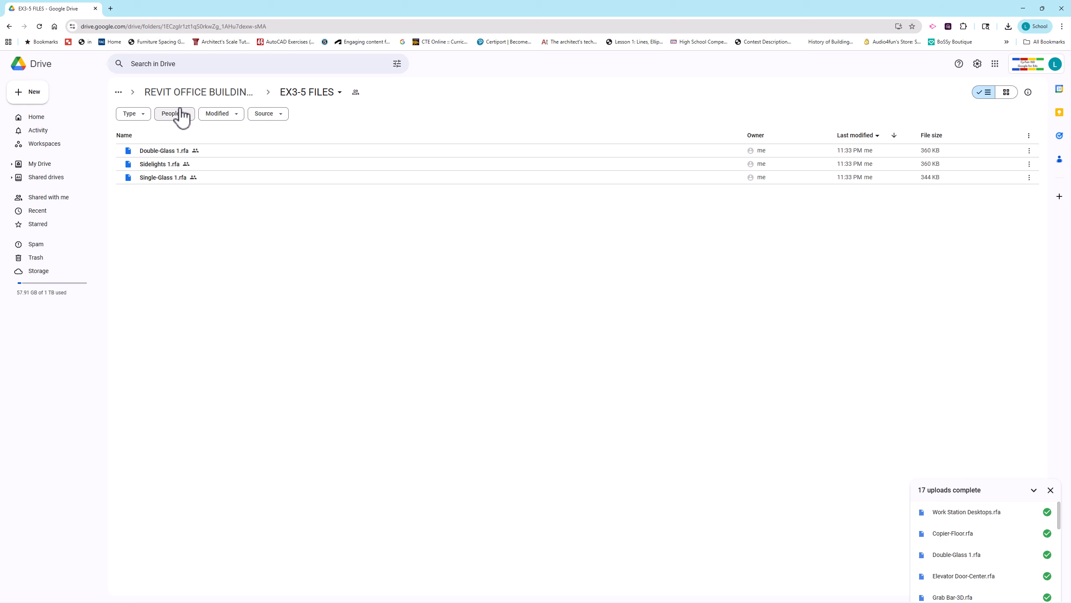
# - Return to Revit and load the second Door-Curtain-Wall-Double family from the Doors category of the Autodesk family library
pyautogui.moveTo(206, 7); pyautogui.dragTo(0, 69)
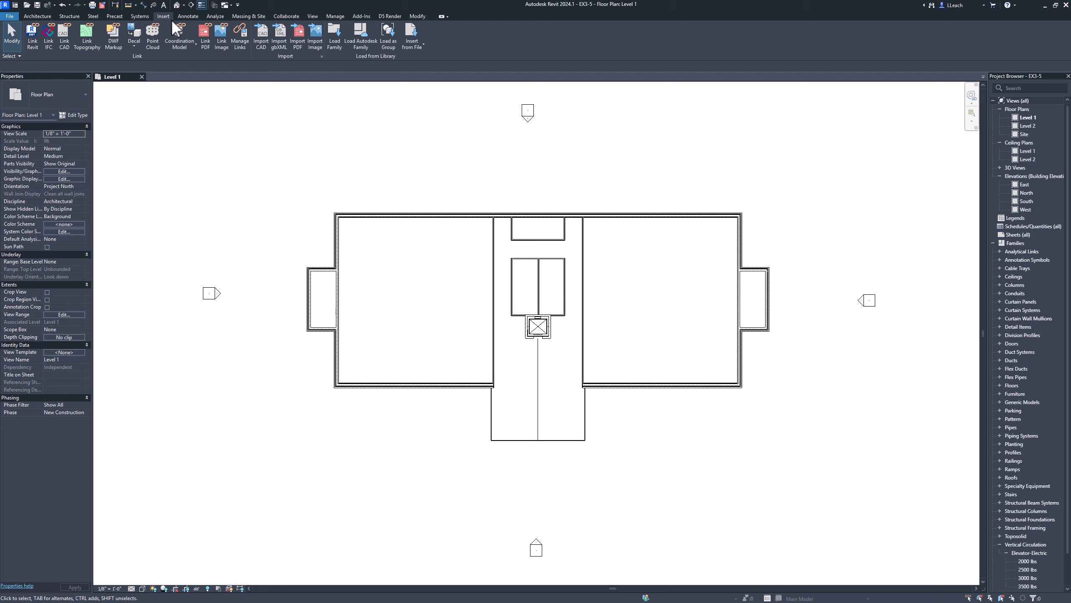
pyautogui.click(362, 39)
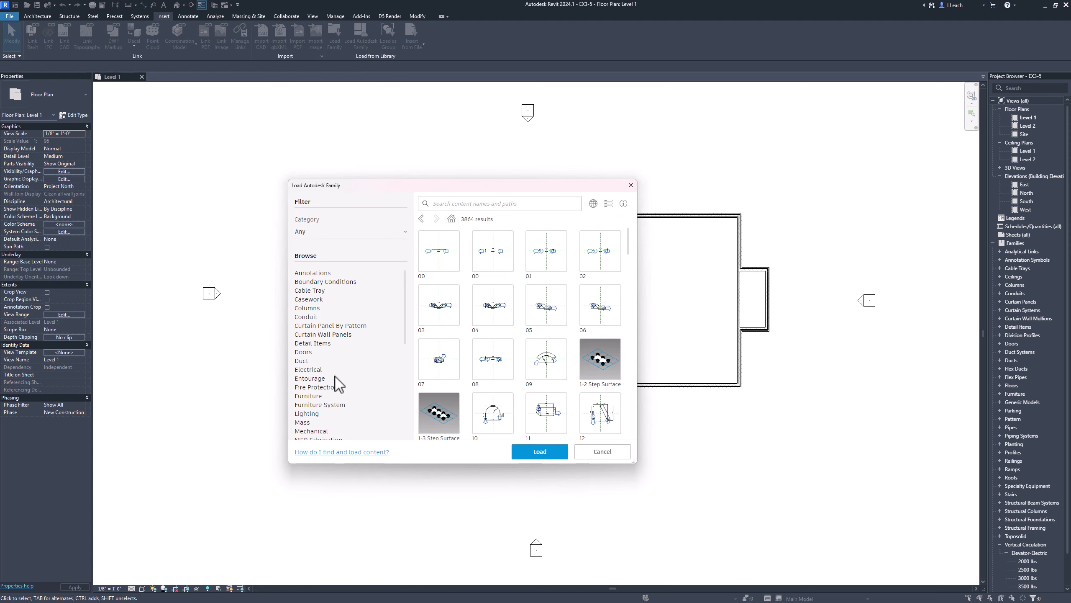
pyautogui.click(304, 353)
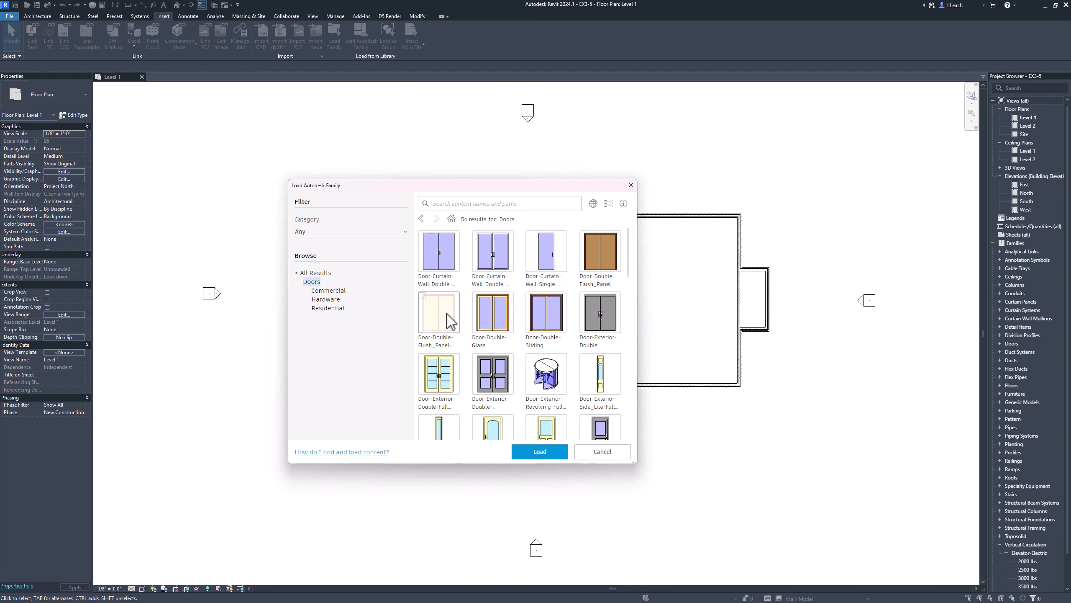
pyautogui.click(500, 271)
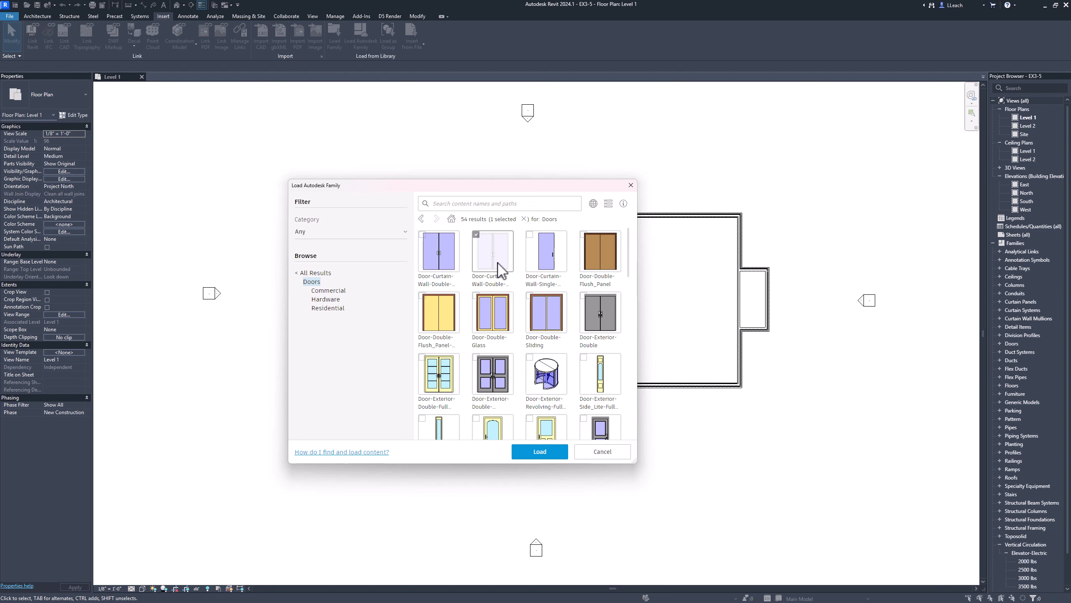
pyautogui.click(536, 454)
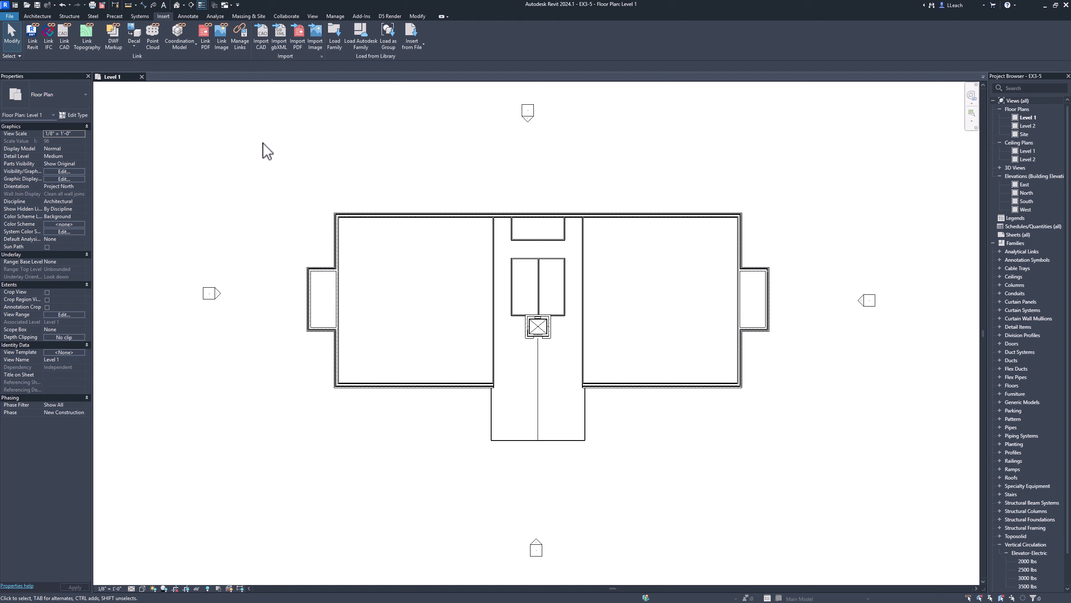
# - Load the families Double-Glass 1, Sidelights 1 and Single-Glass 1 from the Downloads folder into the project
pyautogui.click(335, 45)
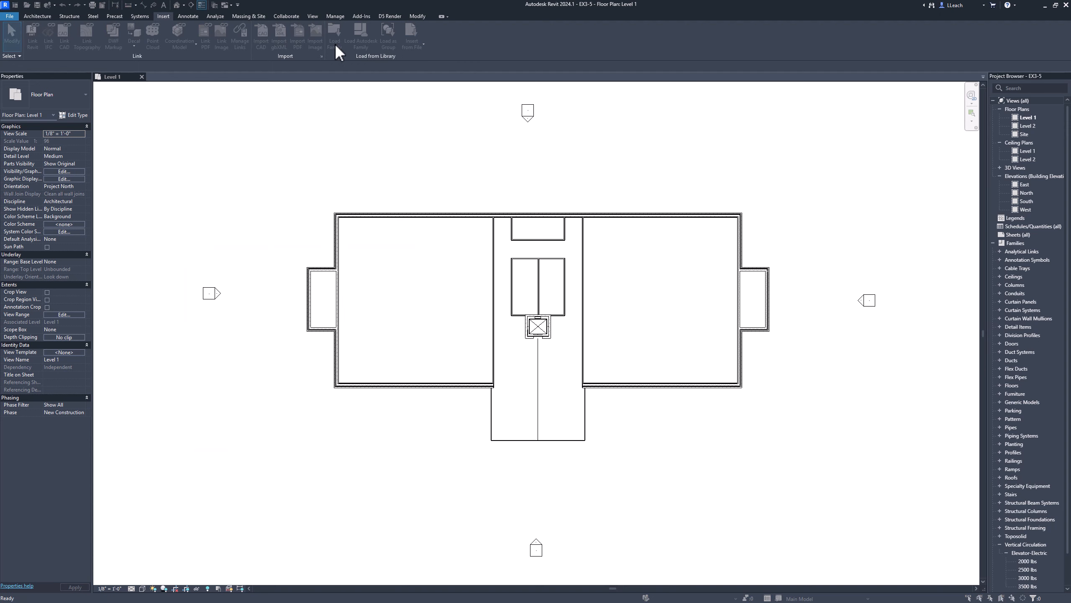
pyautogui.click(328, 263)
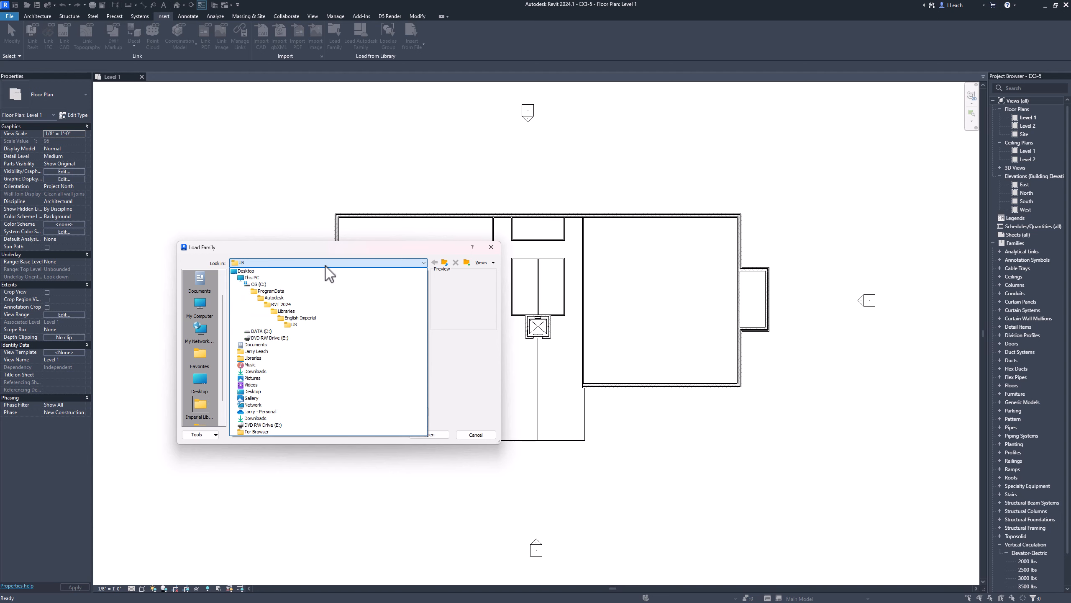
pyautogui.click(270, 377)
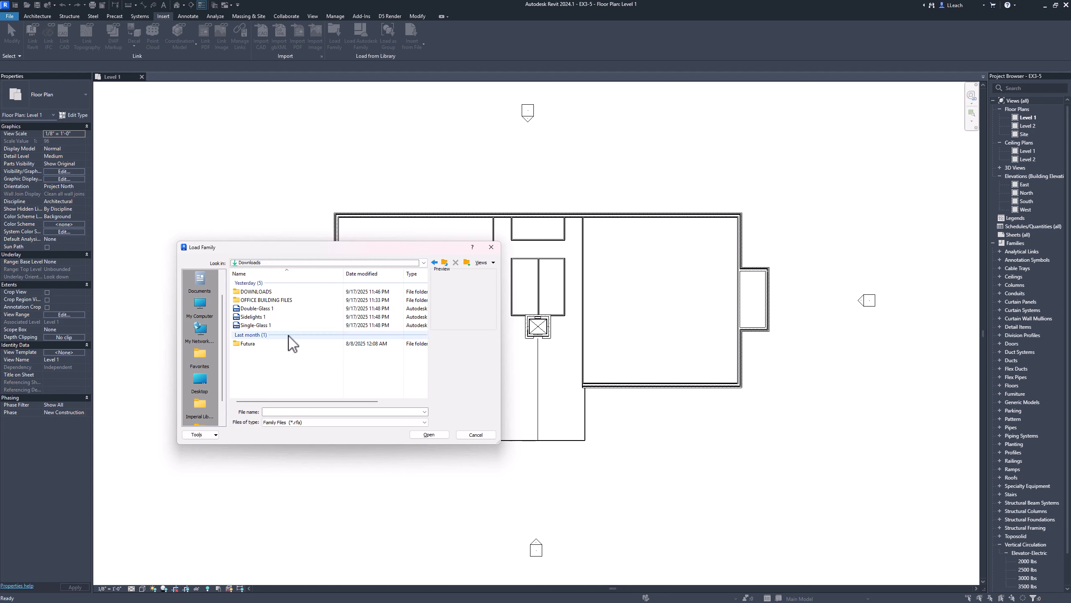
pyautogui.click(265, 309)
pyautogui.keyDown('ctrl'); pyautogui.click(260, 317); pyautogui.keyUp('ctrl')
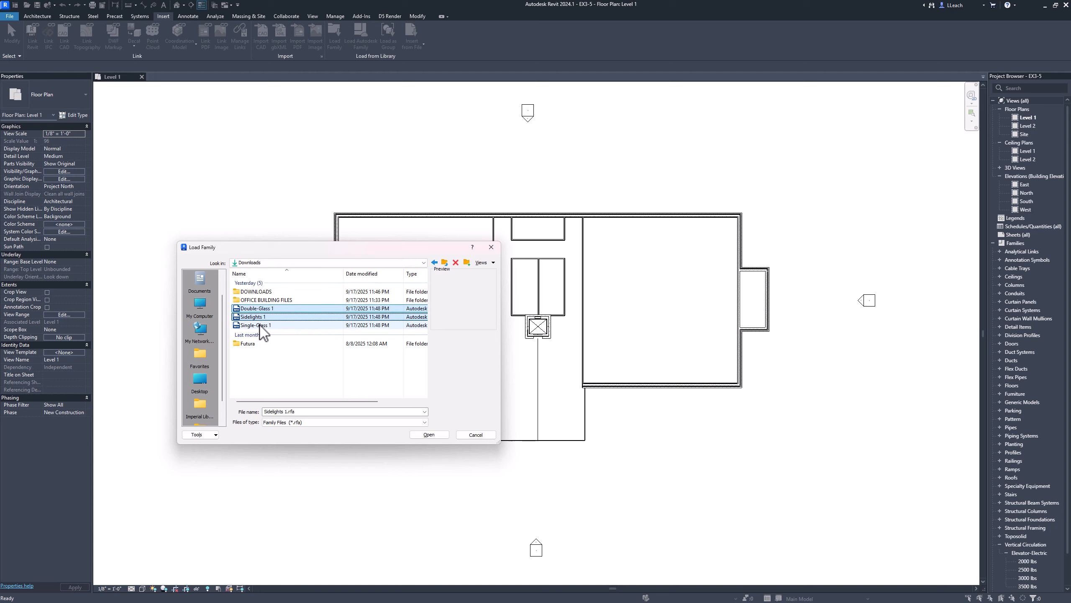
pyautogui.keyDown('ctrl'); pyautogui.click(257, 325); pyautogui.keyUp('ctrl')
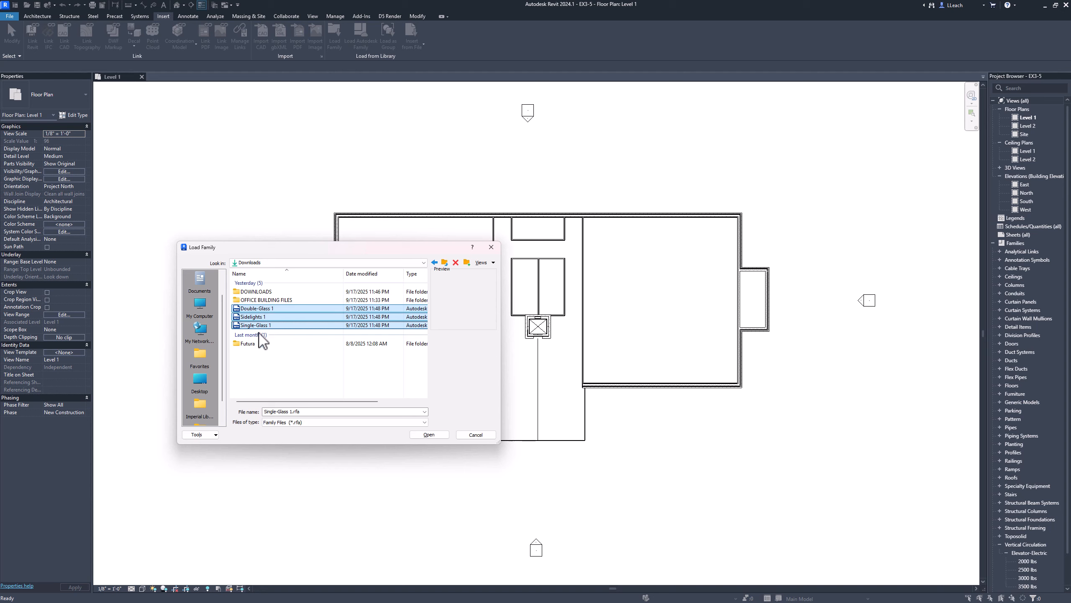
pyautogui.click(424, 435)
# - Position a Single-Flush 36" x 84" door near the lower end of the west projection's outer wall and flip its hinge side
pyautogui.click(37, 17)
pyautogui.click(47, 34)
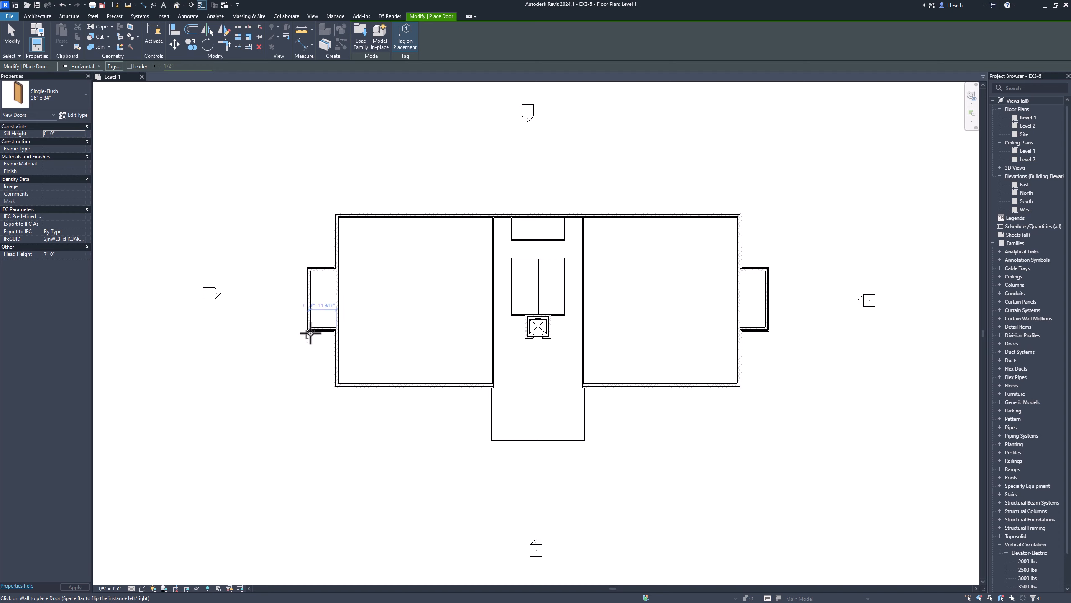
pyautogui.scroll(2, 305, 323)
pyautogui.scroll(2, 304, 323)
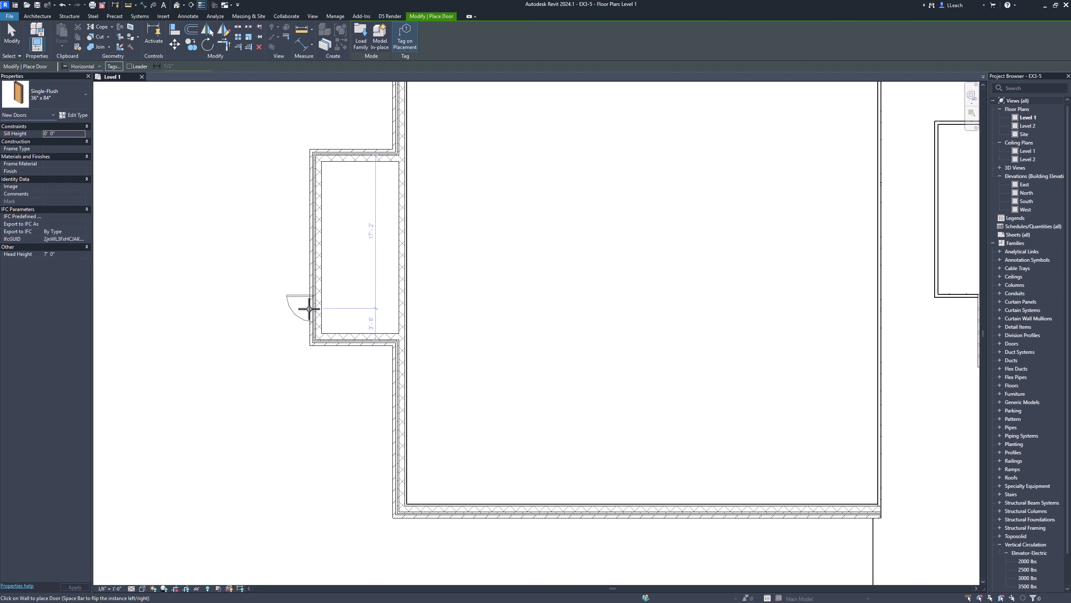
pyautogui.scroll(2, 310, 309)
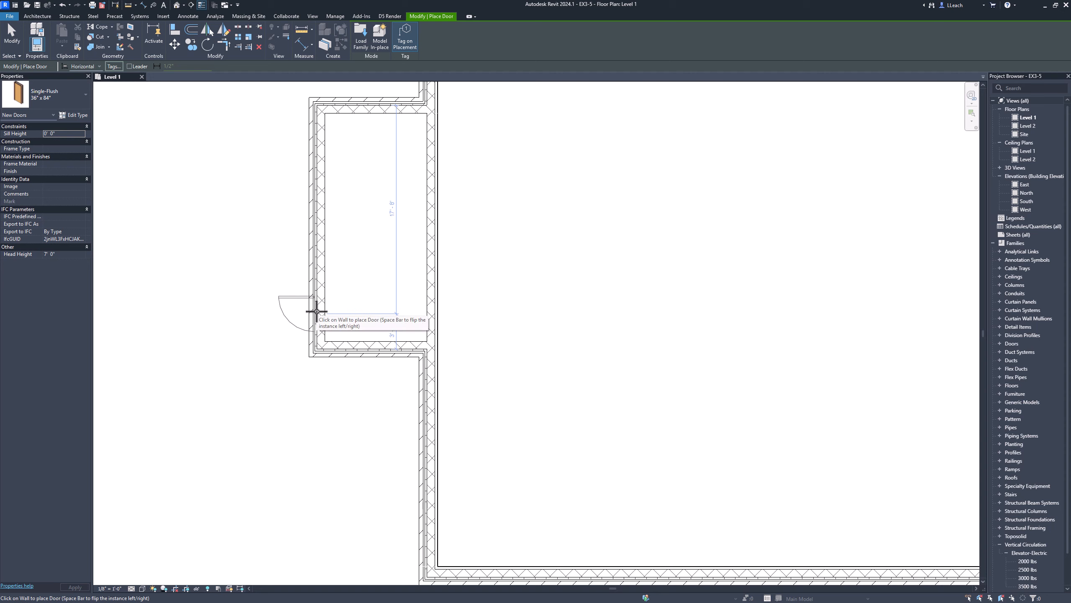
pyautogui.press('space')
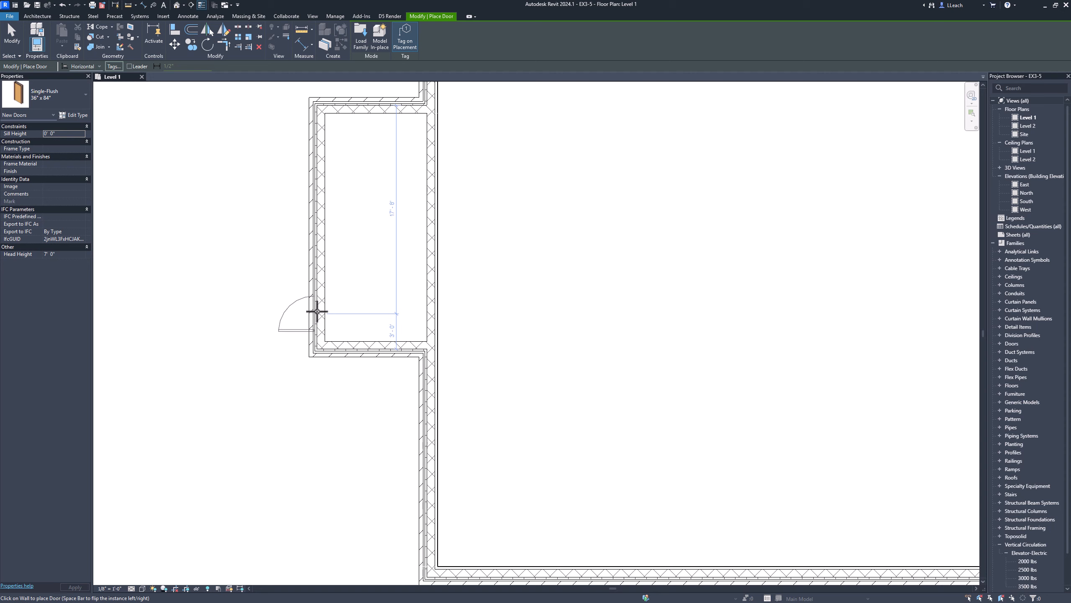
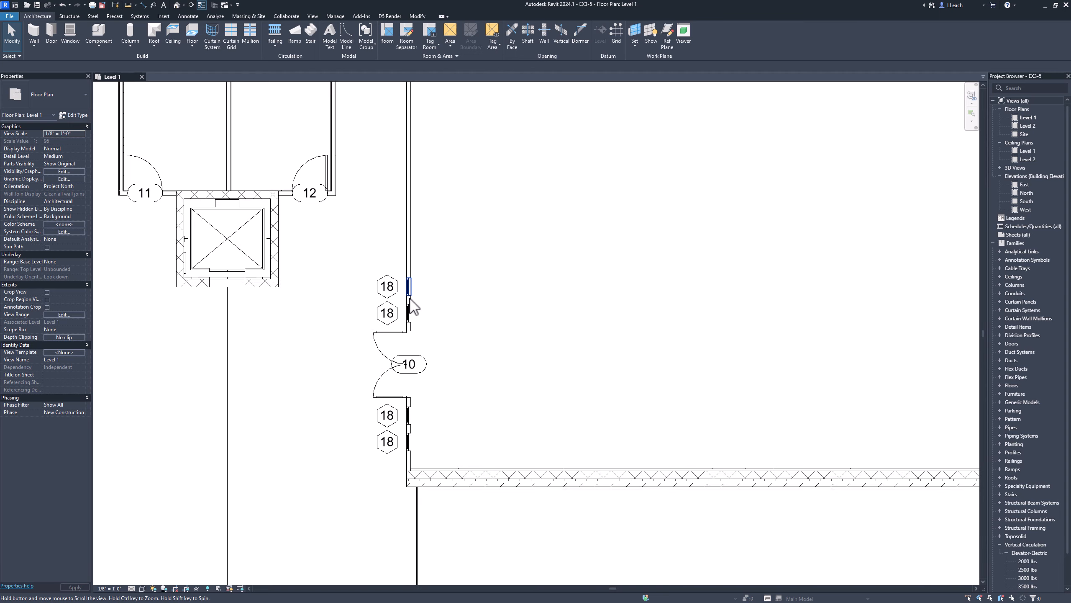
# - Align double door 9 in the west lobby wall with the centerline of double door 10 across the lobby
pyautogui.moveTo(410, 299); pyautogui.dragTo(561, 291, button='middle')
pyautogui.moveTo(493, 338); pyautogui.dragTo(523, 331, button='middle')
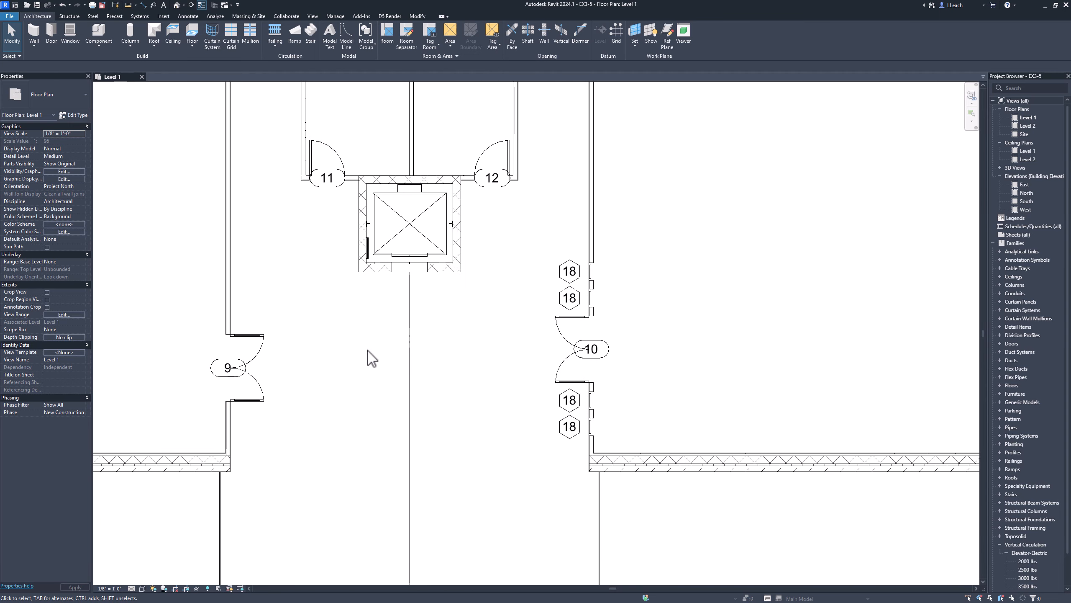
pyautogui.click(266, 358)
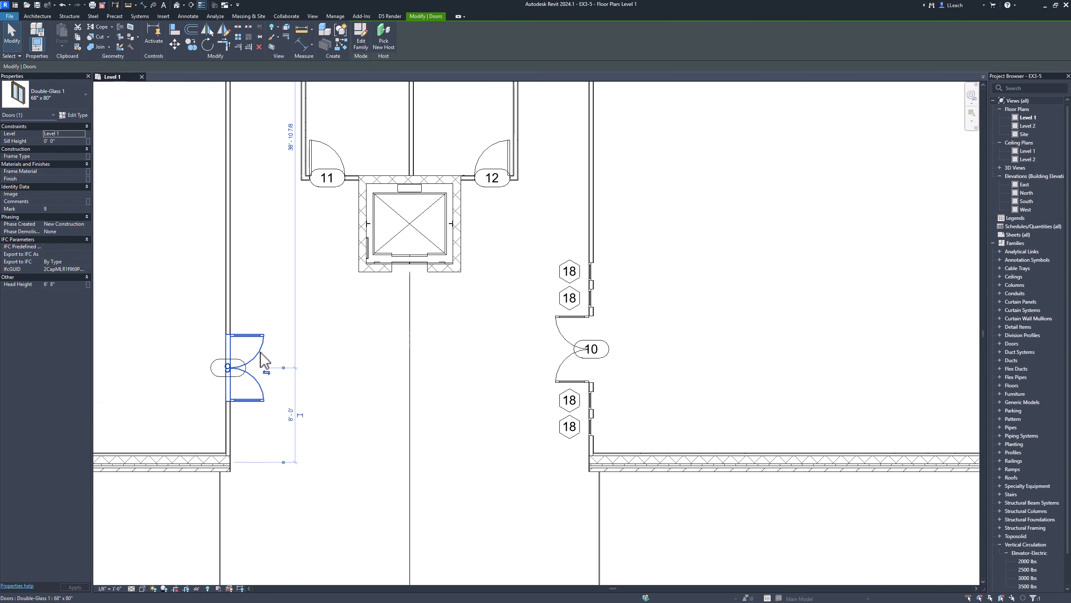
pyautogui.click(175, 29)
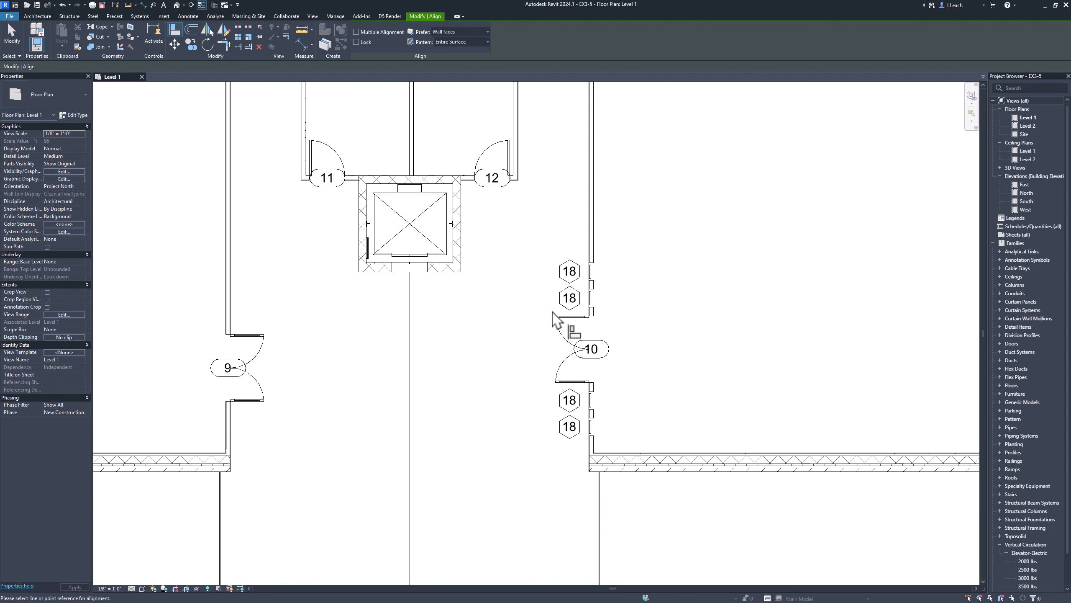
pyautogui.click(565, 358)
pyautogui.click(272, 374)
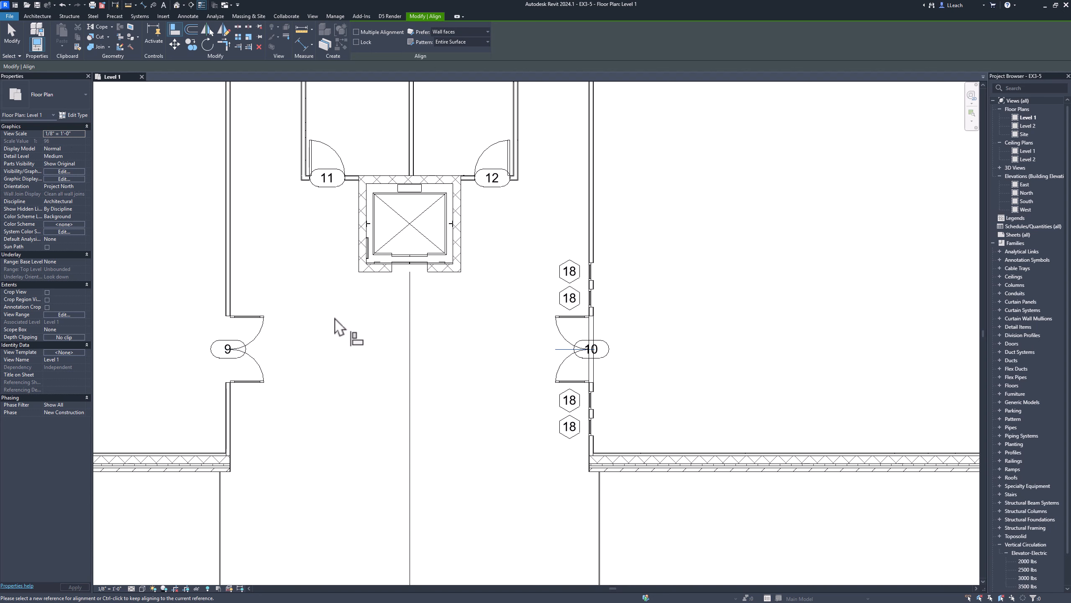
# - Place four Sidelights 1 18" x 84" windows in the west lobby wall, two above and two below door 9
pyautogui.click(38, 16)
pyautogui.click(70, 34)
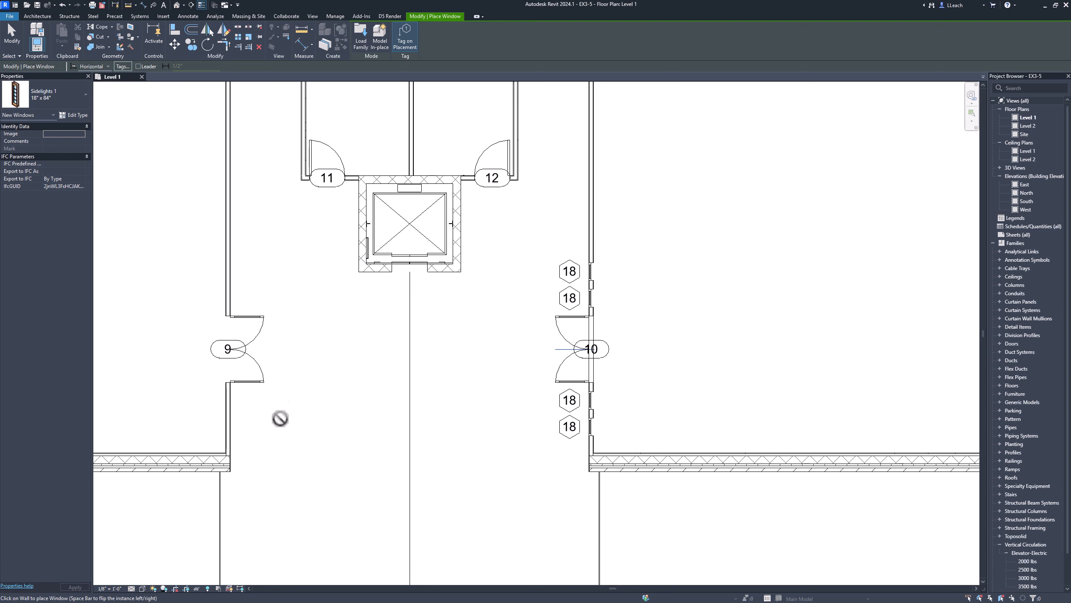
pyautogui.click(230, 402)
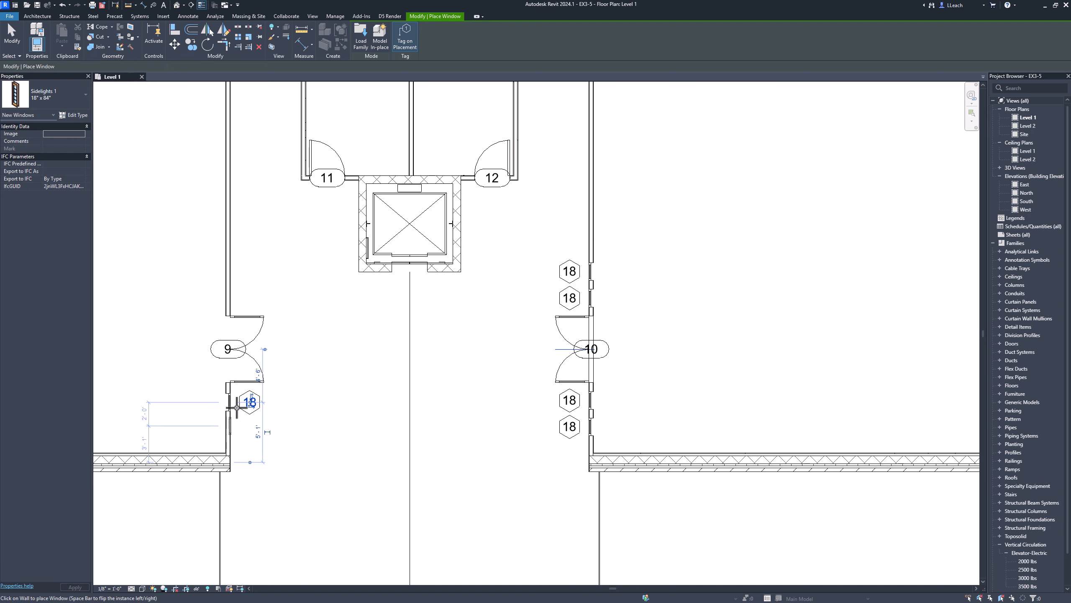
pyautogui.click(230, 425)
pyautogui.click(230, 301)
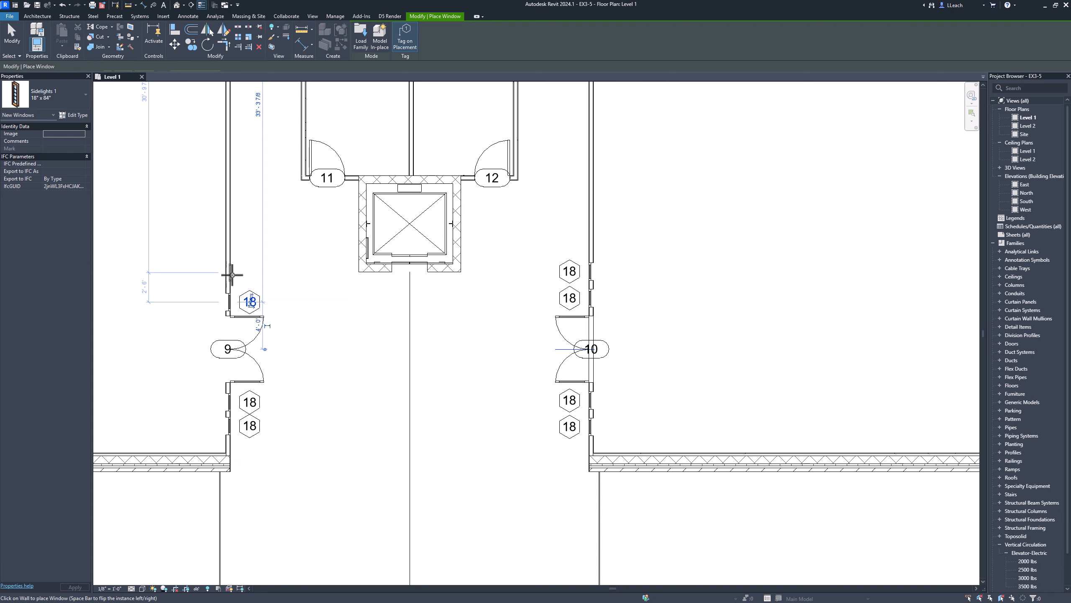
pyautogui.click(230, 272)
pyautogui.press('Escape')
pyautogui.press('Escape')
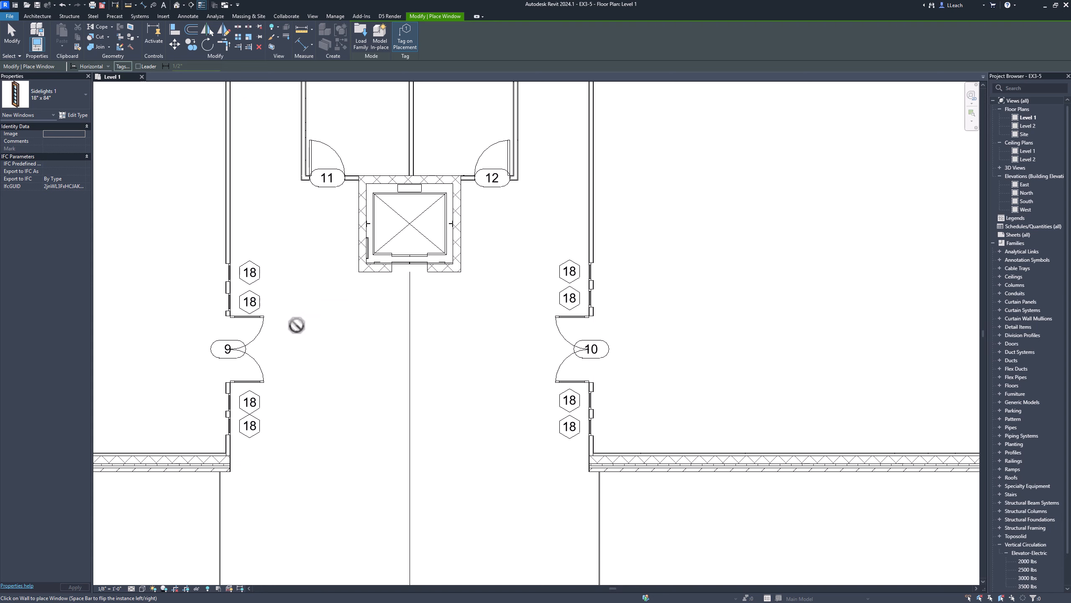
# - Align the two sidelights below door 9 with the centerlines of their counterparts below door 10 across the lobby
pyautogui.click(232, 427)
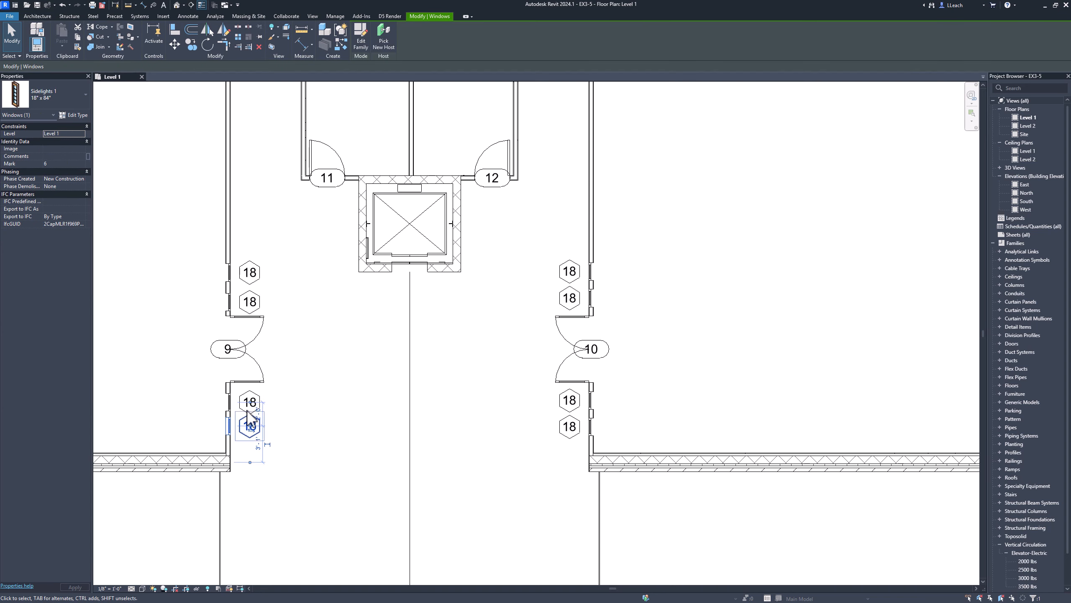
pyautogui.click(176, 33)
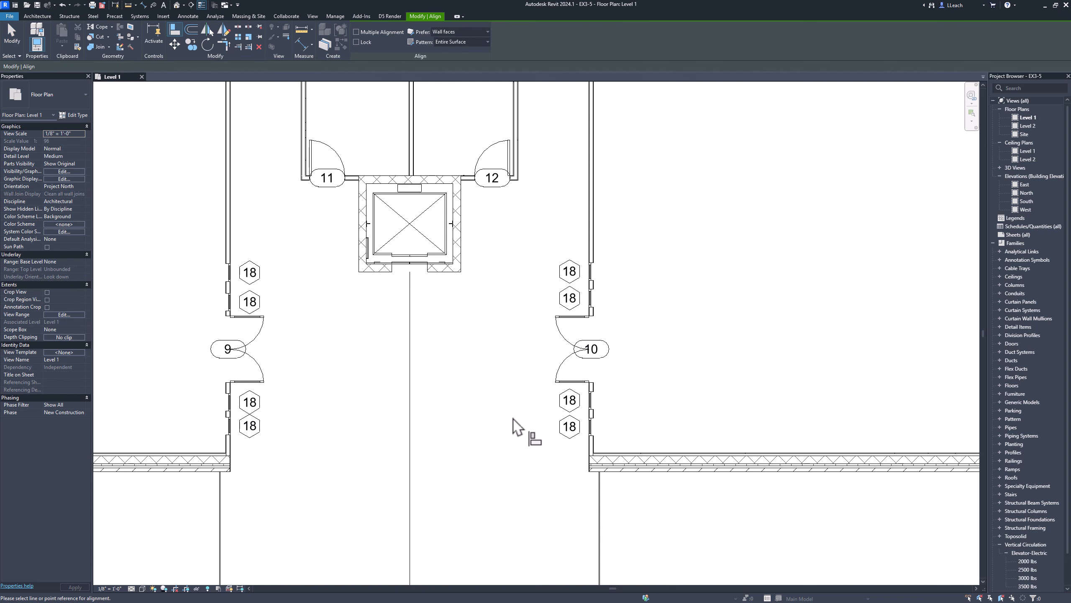
pyautogui.click(592, 428)
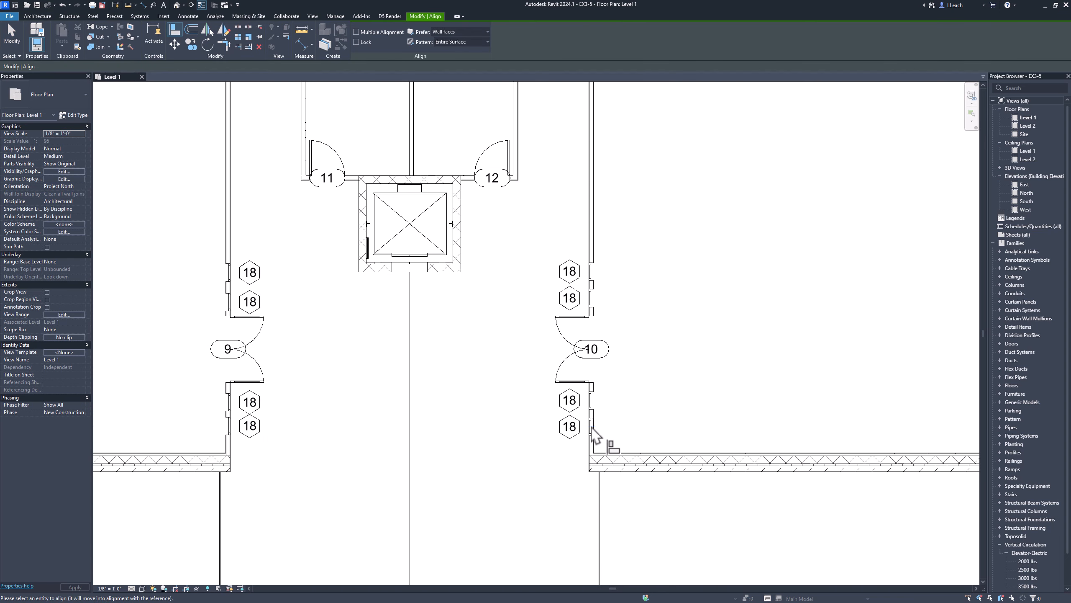
pyautogui.click(233, 427)
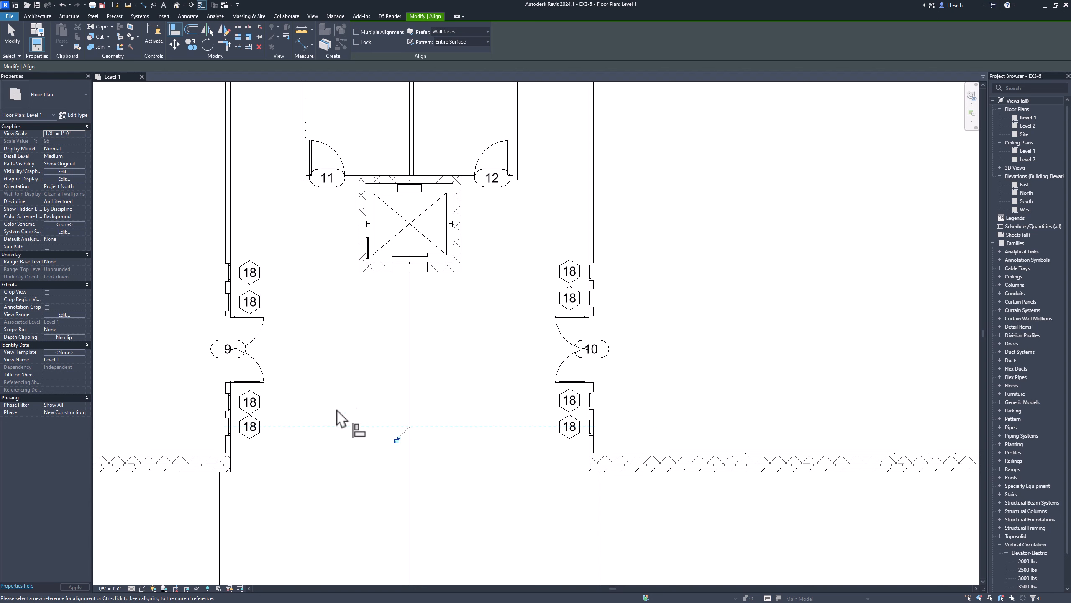
pyautogui.click(590, 406)
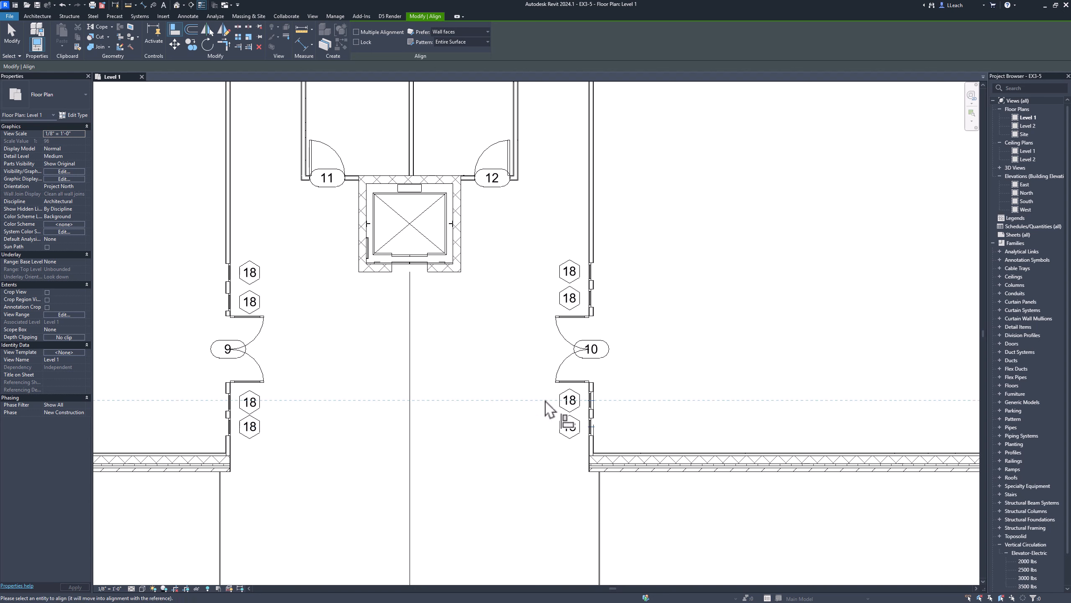
pyautogui.click(234, 407)
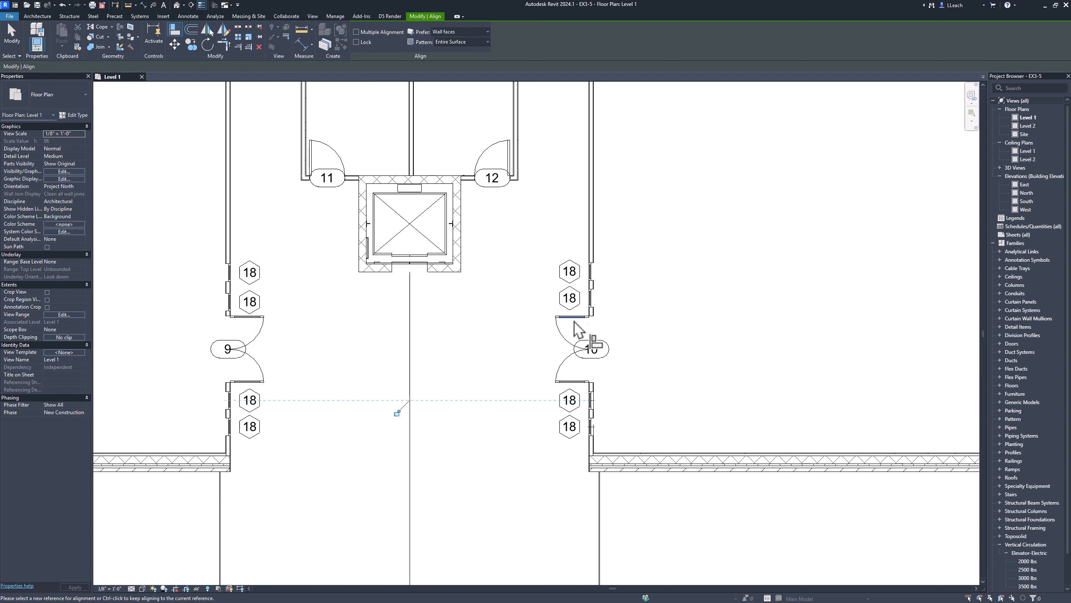
# - Align the two sidelights above door 9 with the centerlines of their counterparts above door 10
pyautogui.click(591, 299)
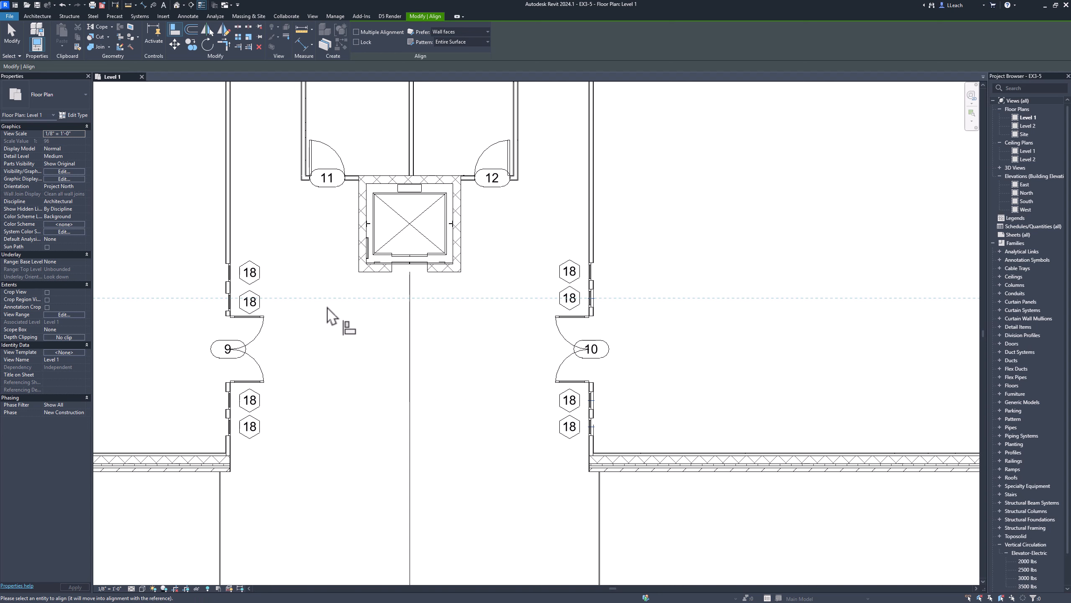
pyautogui.click(227, 302)
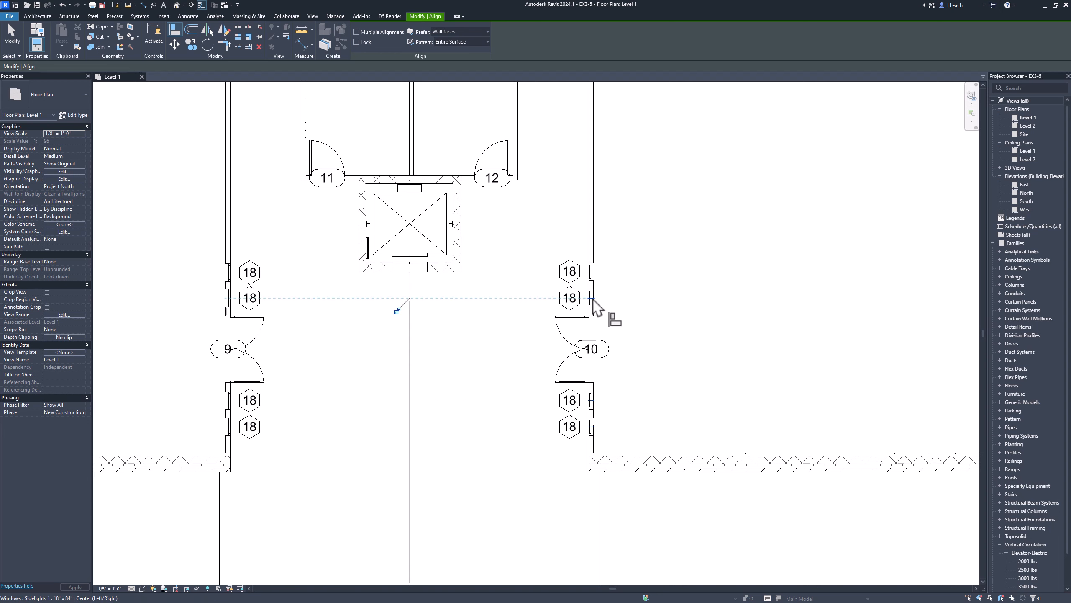
pyautogui.click(591, 272)
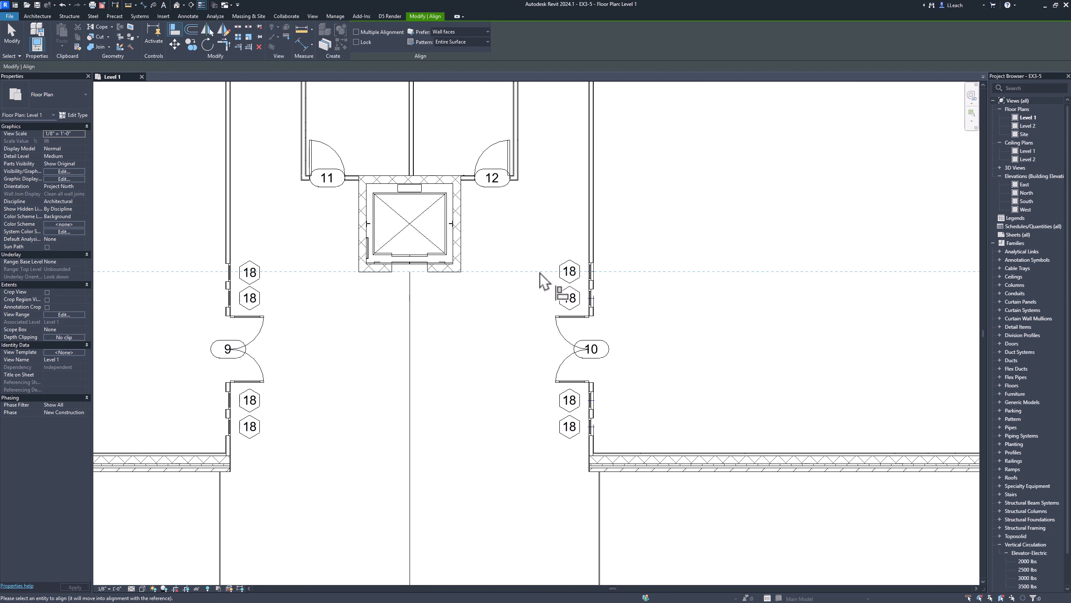
pyautogui.click(229, 273)
pyautogui.press('Escape')
pyautogui.press('Escape')
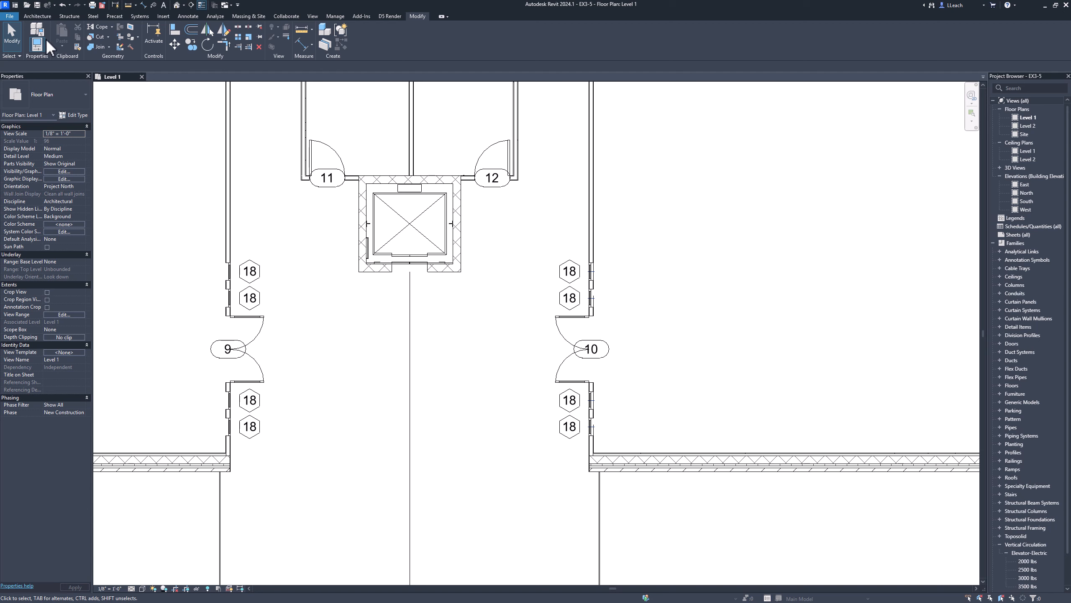
# - Choose the Fixed 36" x 48" window type for placement and duplicate it as a new type named 32" x 48"
pyautogui.click(38, 17)
pyautogui.click(80, 40)
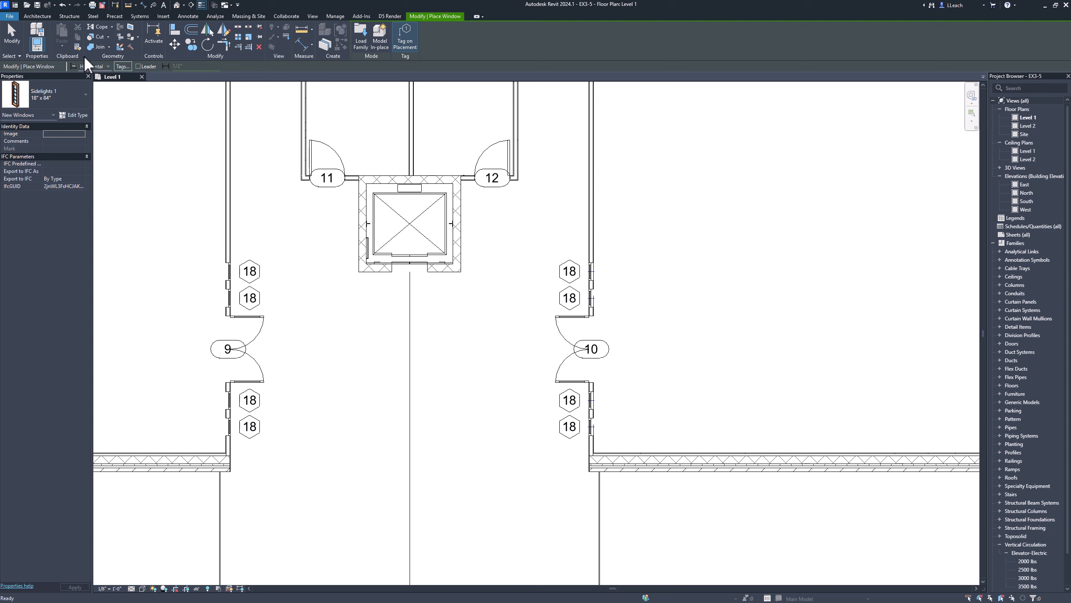
pyautogui.click(88, 96)
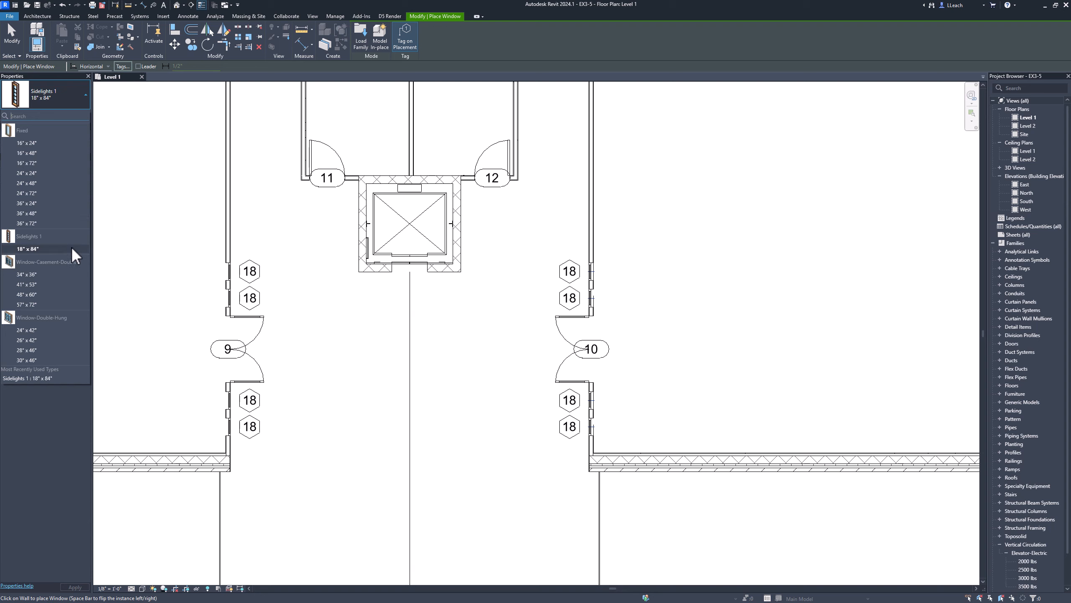
pyautogui.click(34, 214)
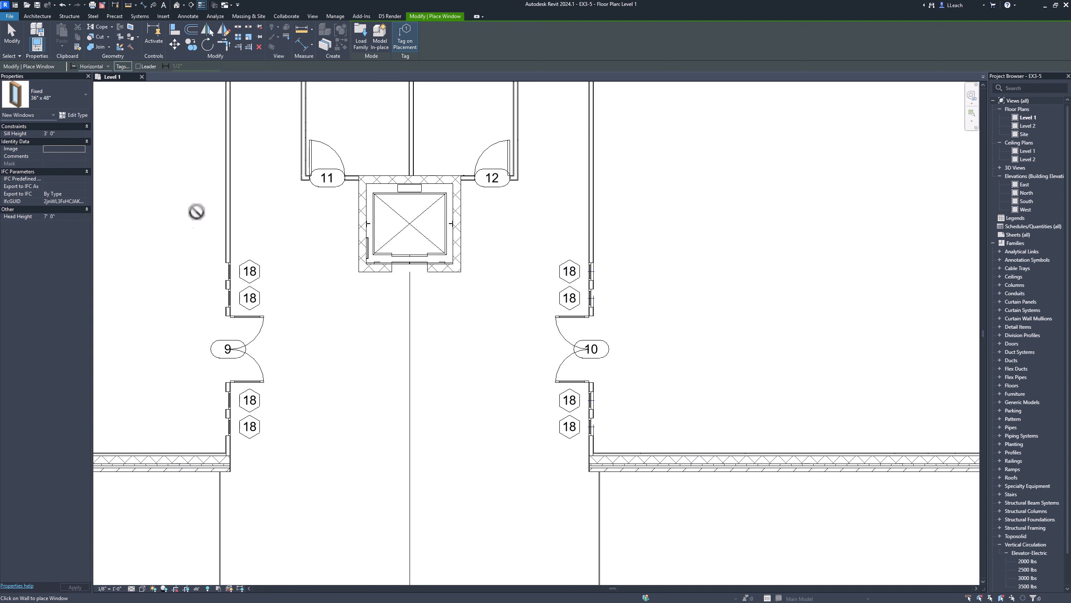
pyautogui.click(75, 114)
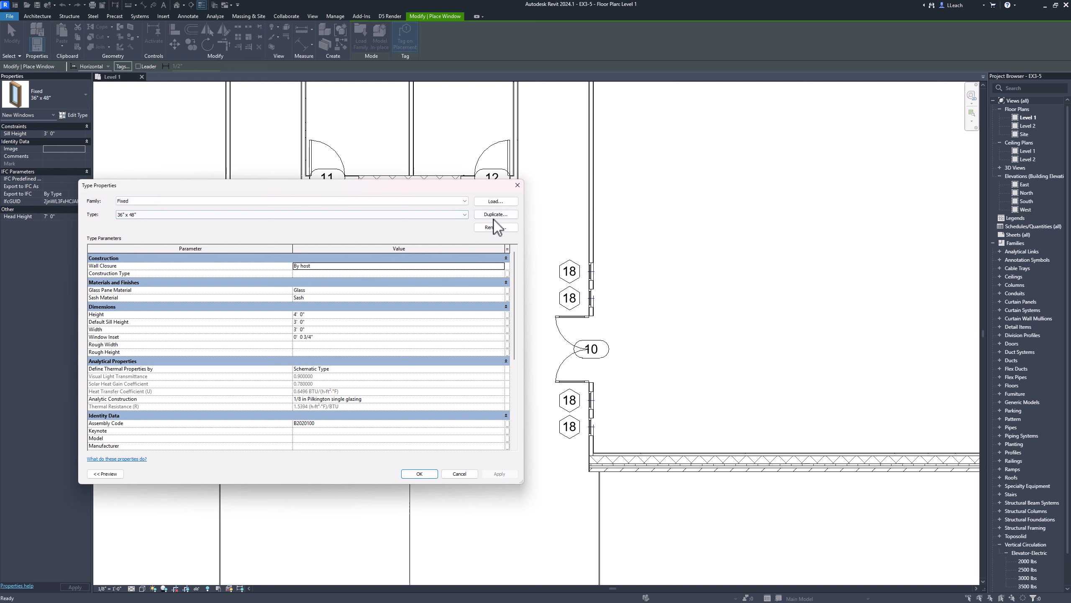
pyautogui.click(496, 214)
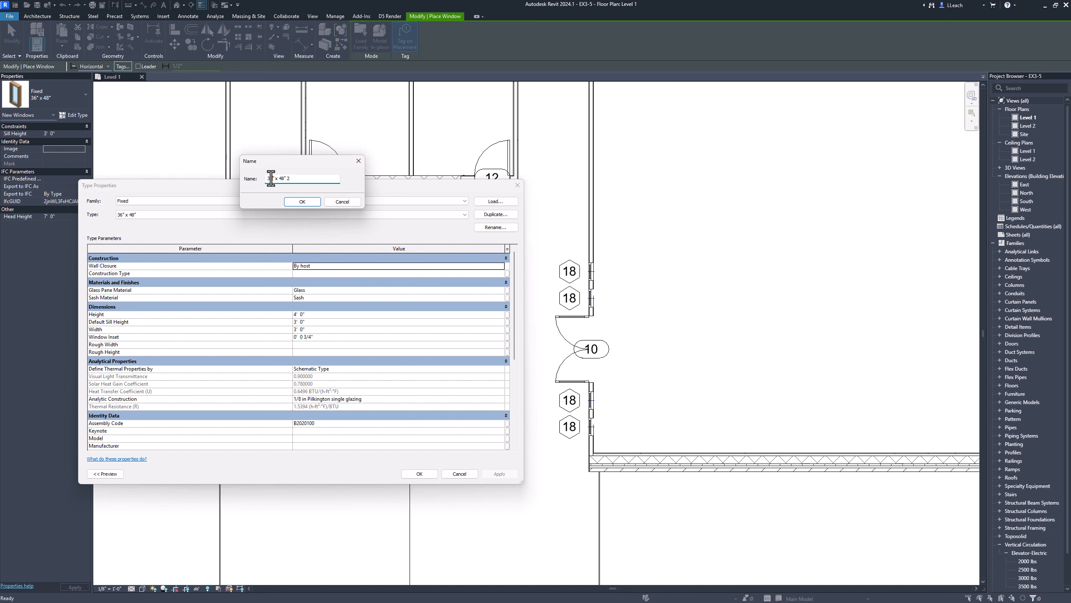
pyautogui.press('BackSpace')
pyautogui.write('2')
pyautogui.click(302, 201)
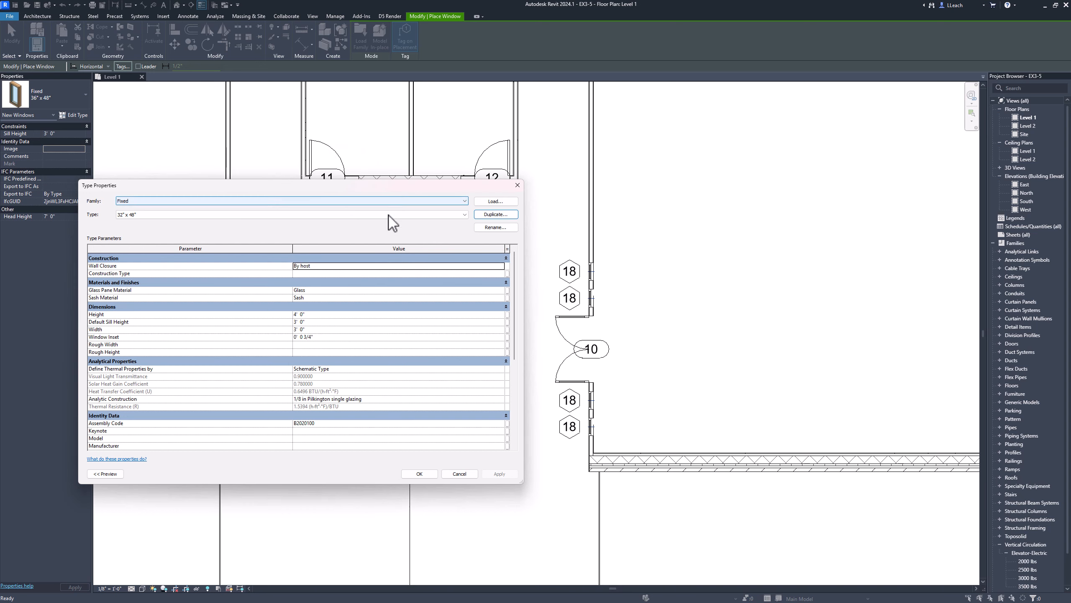
# - Set the 32" x 48" window type's default sill height to 3' 4", update its width and apply the changes
pyautogui.click(311, 323)
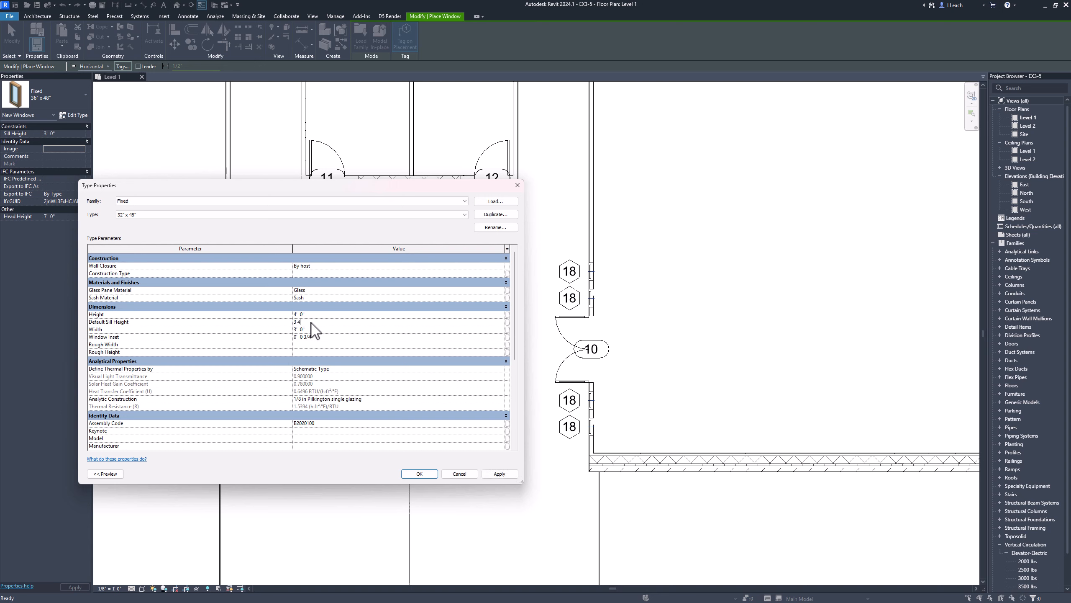
pyautogui.write('3 4')
pyautogui.press('Return')
pyautogui.click(306, 330)
pyautogui.press('Return')
pyautogui.click(500, 474)
pyautogui.click(420, 473)
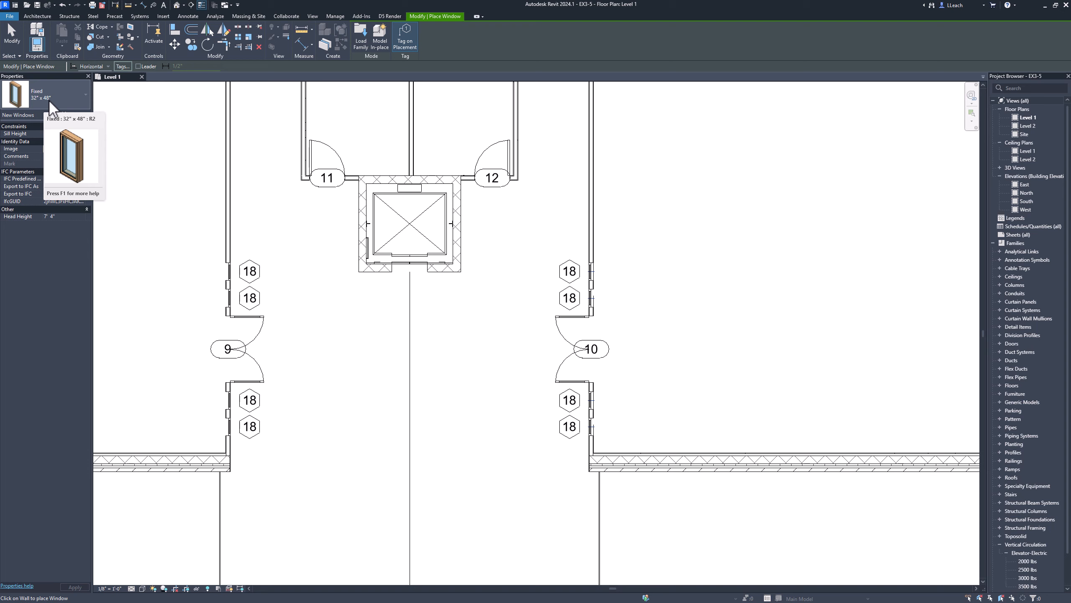
# - Place a Fixed 32" x 48" window near the west end of the south wall, centered 3' 4" from the wall's outer corner
pyautogui.moveTo(169, 421); pyautogui.dragTo(869, 317, button='middle')
pyautogui.scroll(1, 385, 358)
pyautogui.click(385, 357)
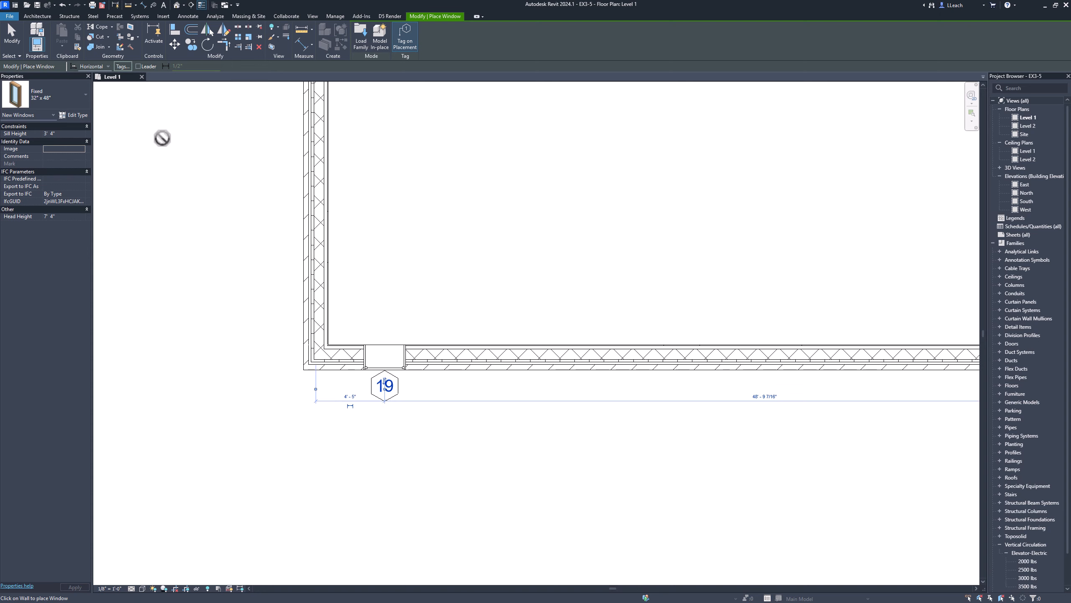
pyautogui.click(316, 389)
pyautogui.click(329, 389)
pyautogui.click(344, 397)
pyautogui.write('3 4')
pyautogui.press('Return')
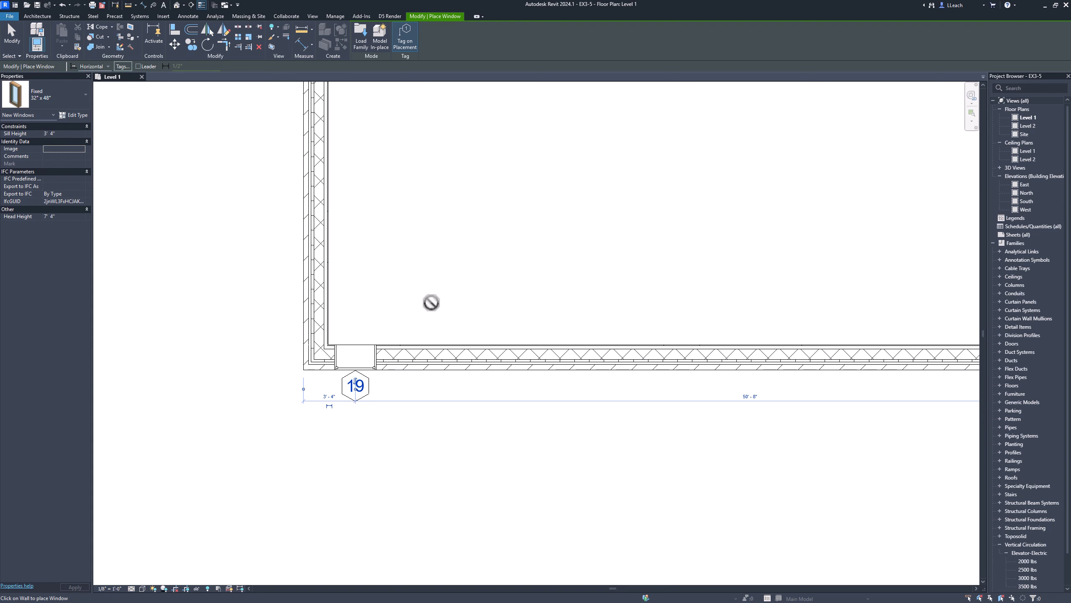
pyautogui.press('Escape')
pyautogui.press('Escape')
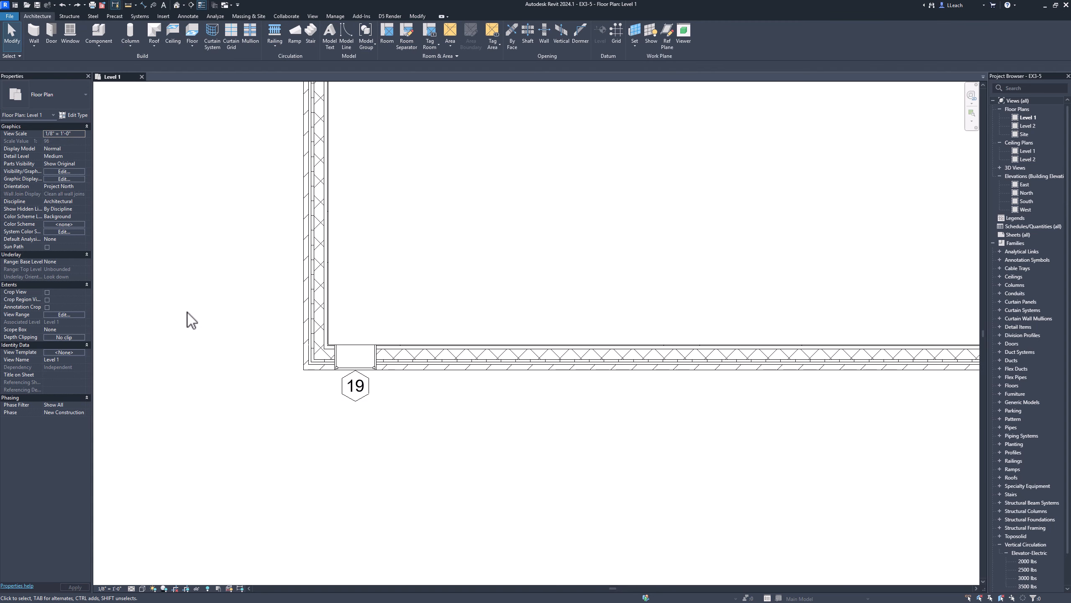
# - Array window 19 eastward along the south wall as six windows spaced 8' 8" apart, without grouping them
pyautogui.click(356, 371)
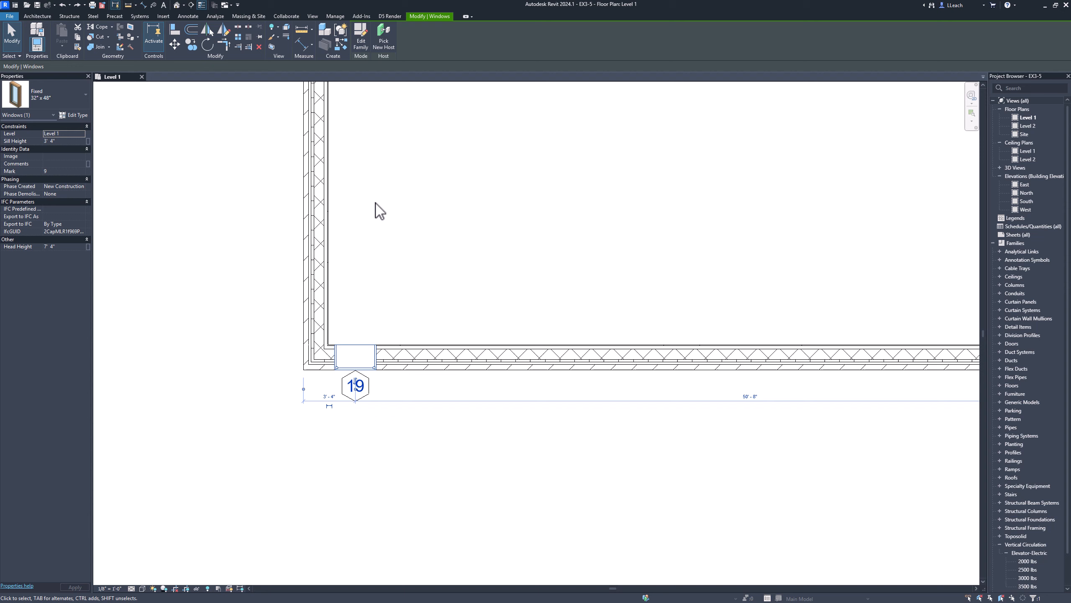
pyautogui.click(237, 37)
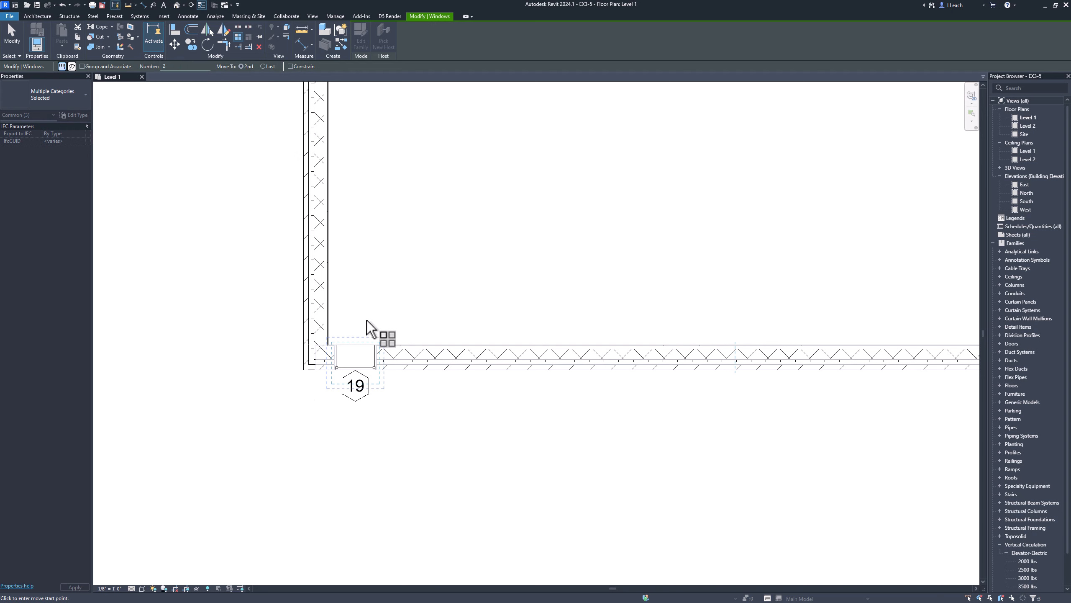
pyautogui.click(355, 368)
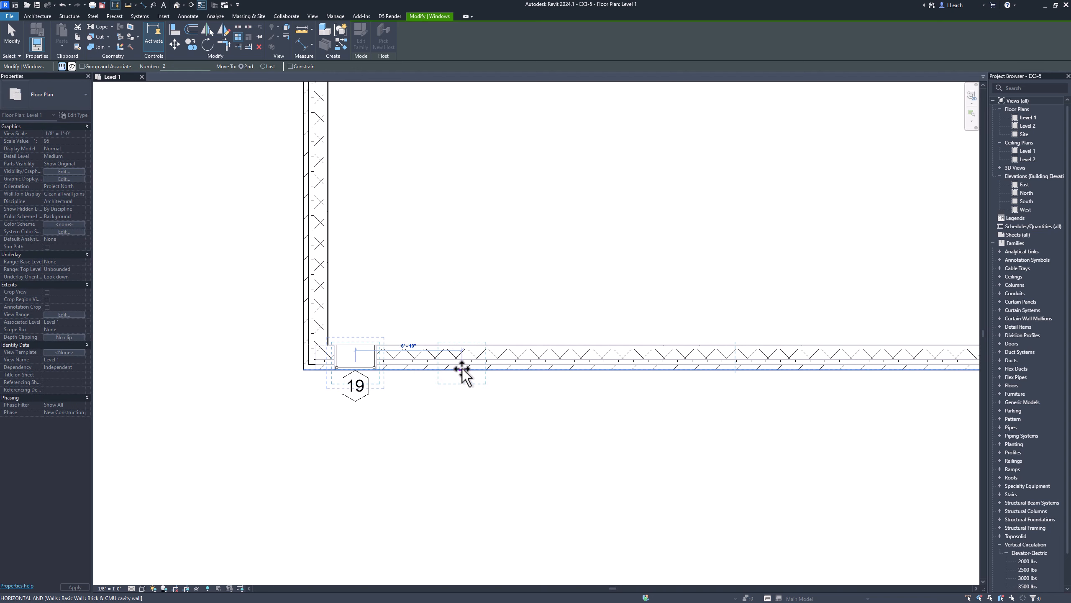
pyautogui.doubleClick(169, 67)
pyautogui.write('6')
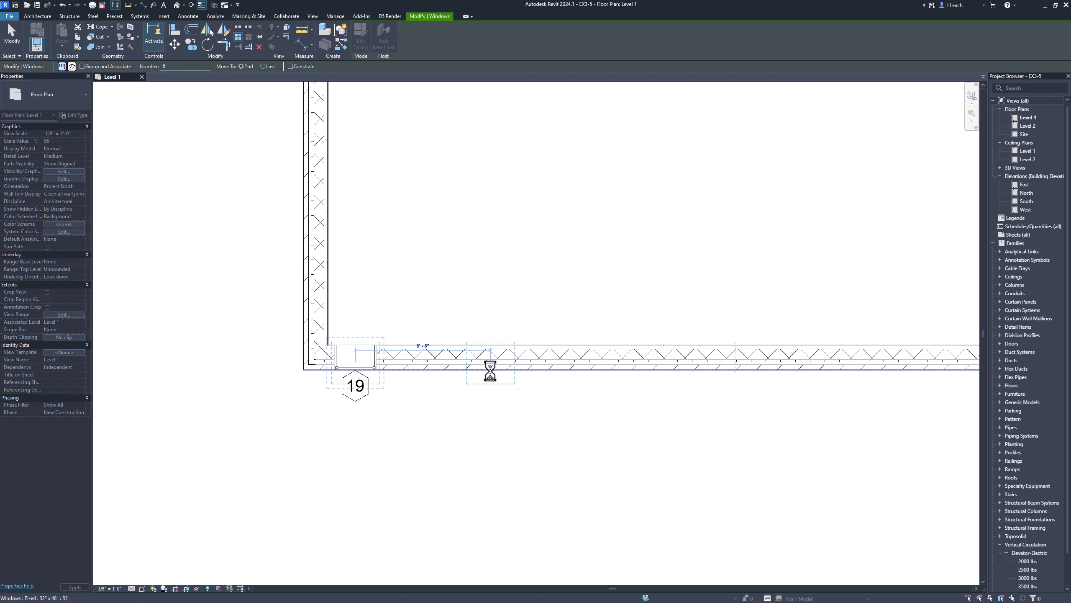
pyautogui.click(489, 369)
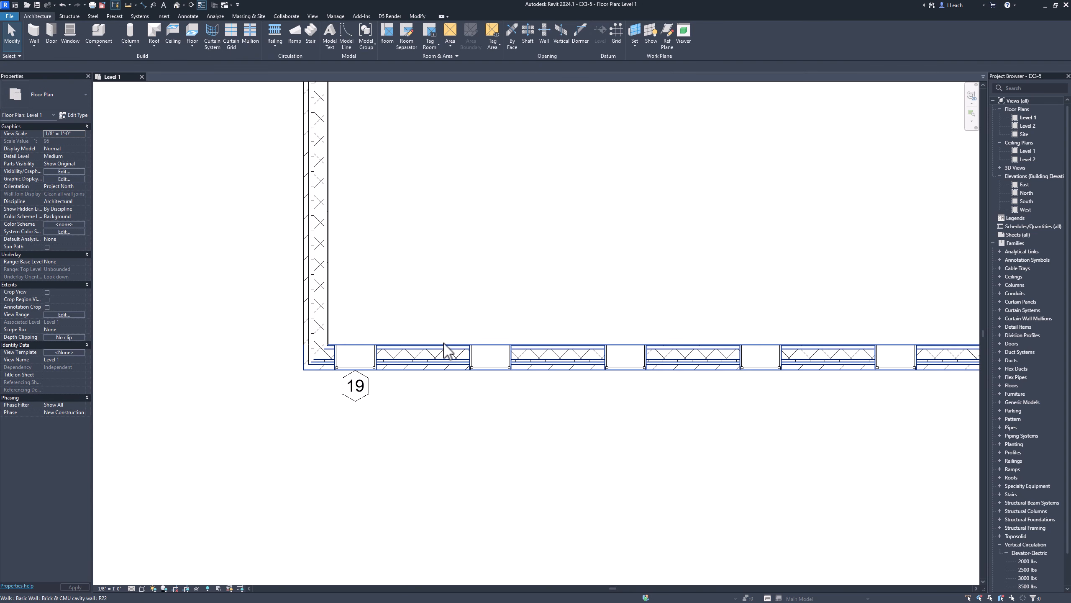
# - Mirror copies of the six south-wall windows west of the entrance to the east wing, about the building's vertical center line
pyautogui.scroll(-3, 532, 316)
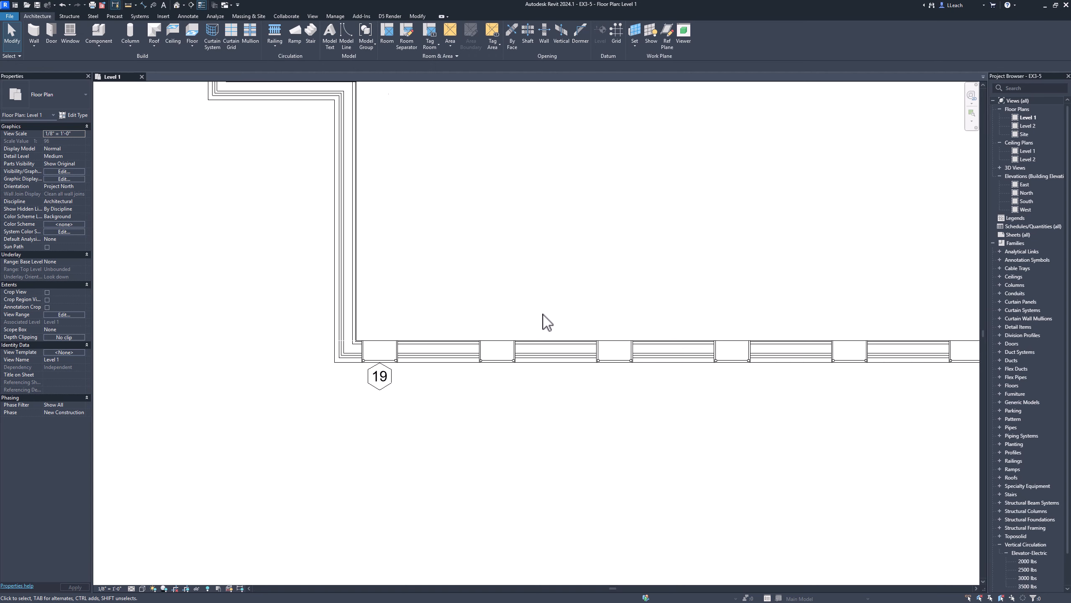
pyautogui.moveTo(593, 331); pyautogui.dragTo(383, 299, button='middle')
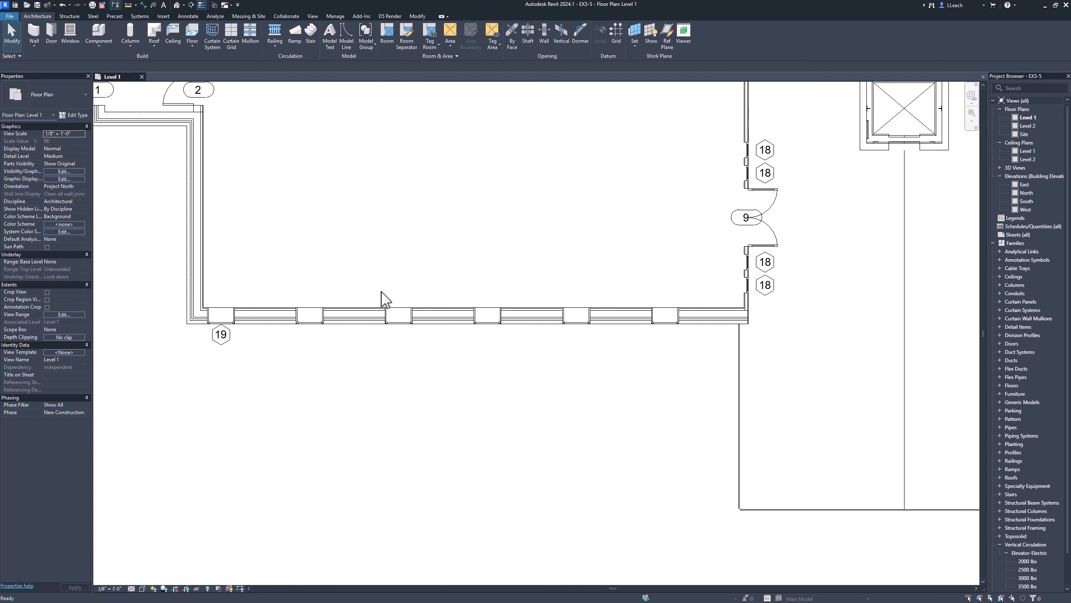
pyautogui.scroll(-2, 587, 279)
pyautogui.moveTo(587, 279); pyautogui.dragTo(557, 354, button='middle')
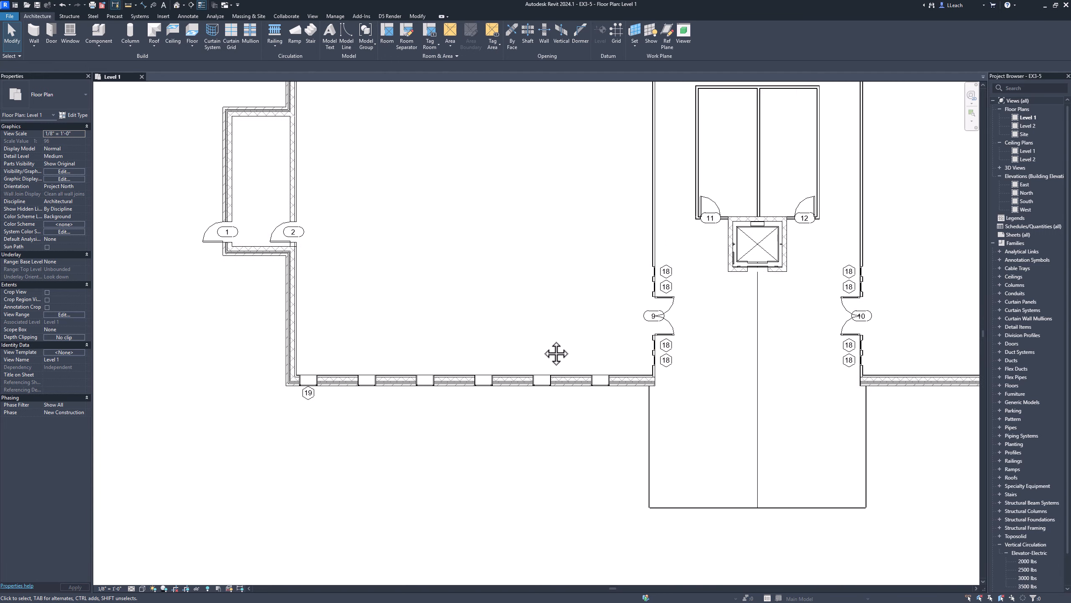
pyautogui.scroll(-3, 544, 320)
pyautogui.moveTo(547, 311); pyautogui.dragTo(453, 354, button='middle')
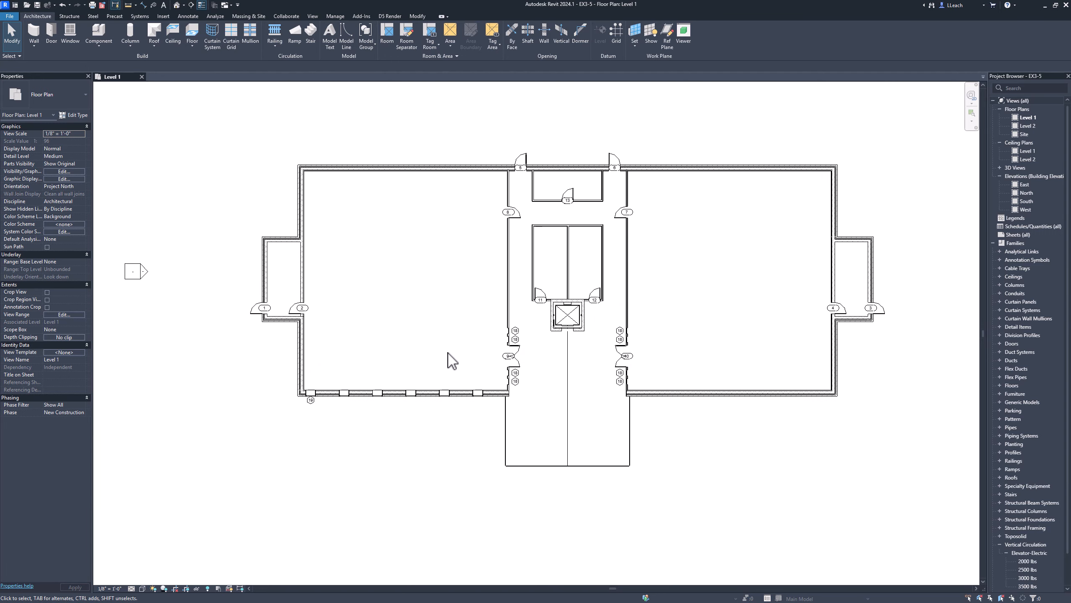
pyautogui.click(480, 395)
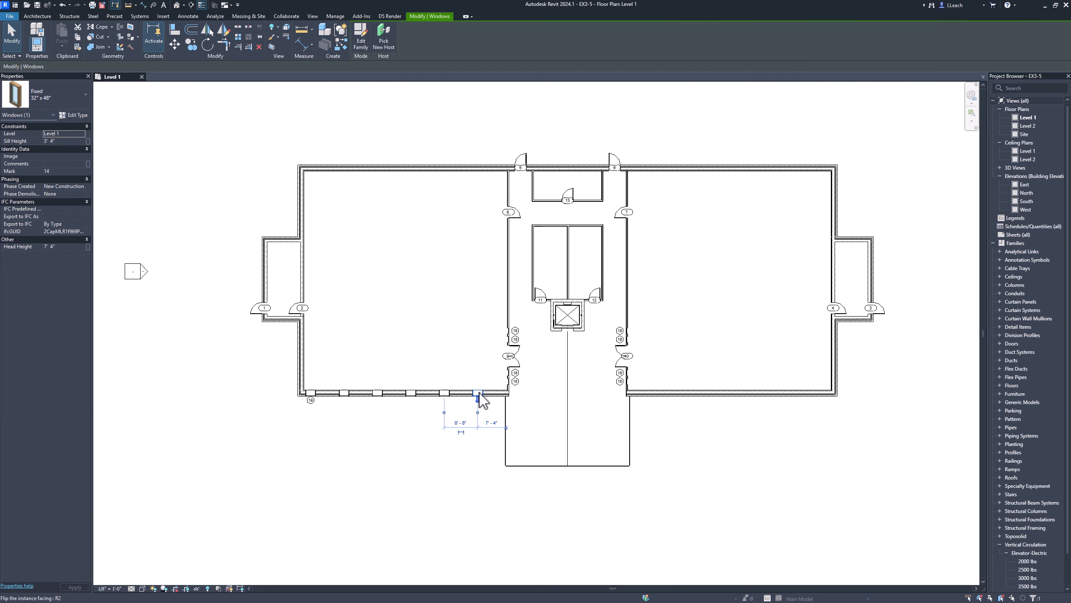
pyautogui.keyDown('ctrl'); pyautogui.click(446, 393); pyautogui.keyUp('ctrl')
pyautogui.keyDown('ctrl'); pyautogui.click(412, 393); pyautogui.keyUp('ctrl')
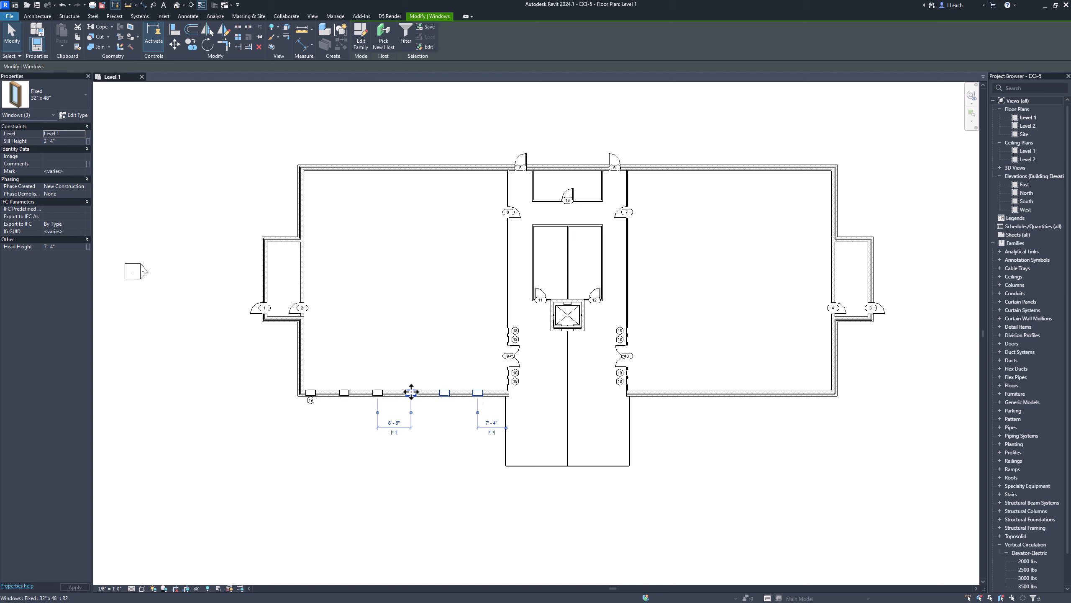
pyautogui.keyDown('ctrl'); pyautogui.click(378, 393); pyautogui.keyUp('ctrl')
pyautogui.keyDown('ctrl'); pyautogui.click(344, 393); pyautogui.keyUp('ctrl')
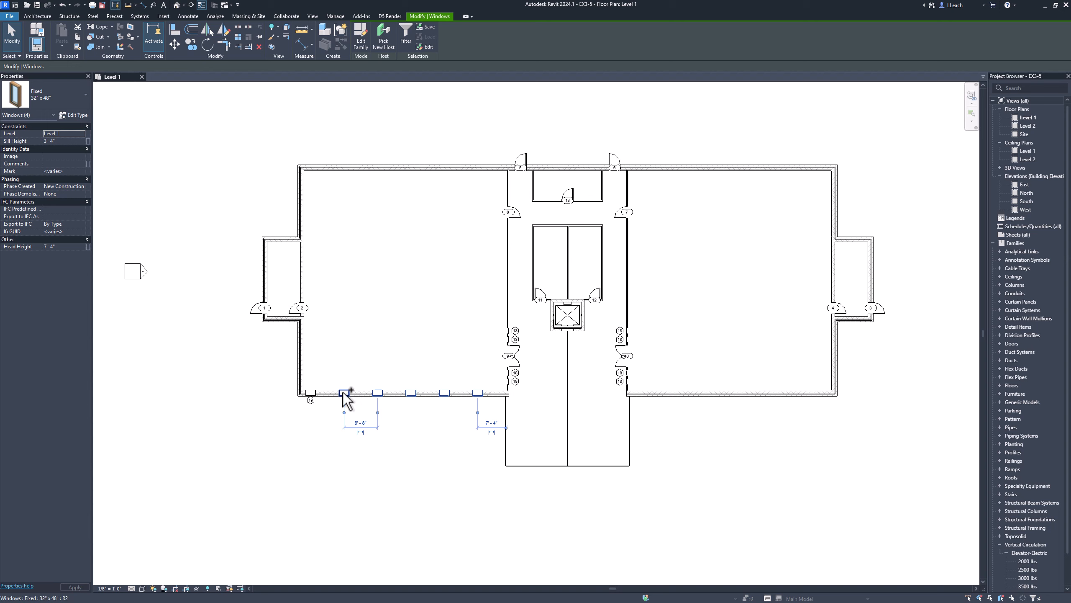
pyautogui.keyDown('ctrl'); pyautogui.click(311, 393); pyautogui.keyUp('ctrl')
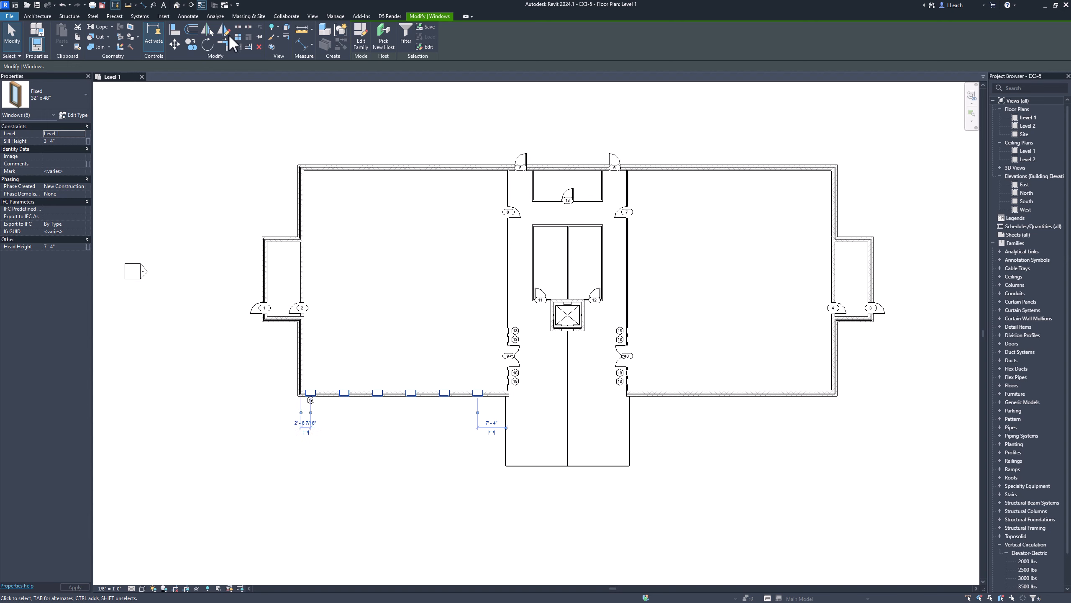
pyautogui.click(209, 29)
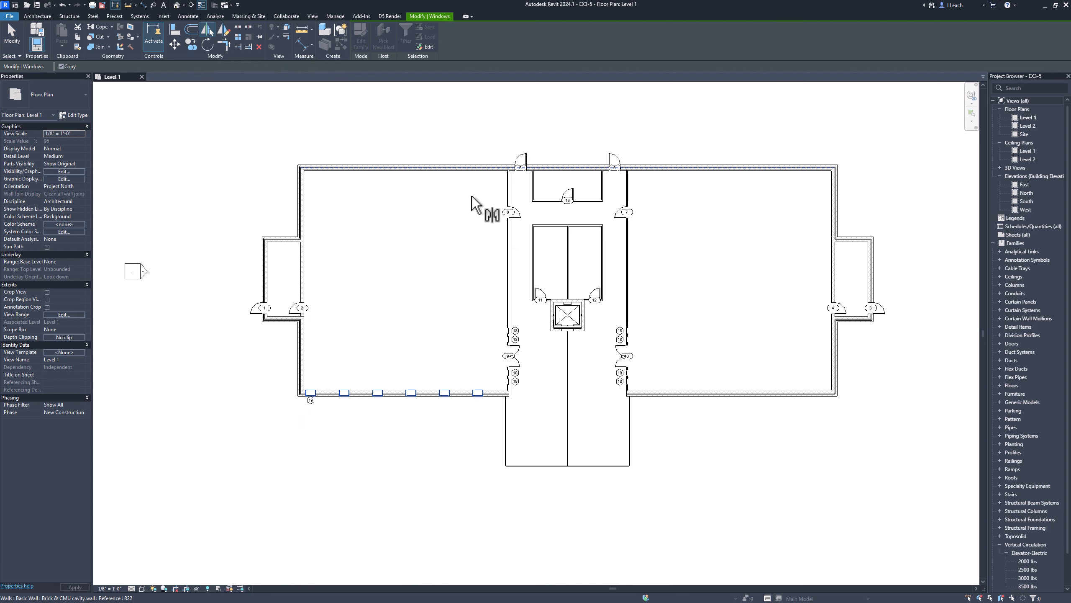
pyautogui.click(567, 404)
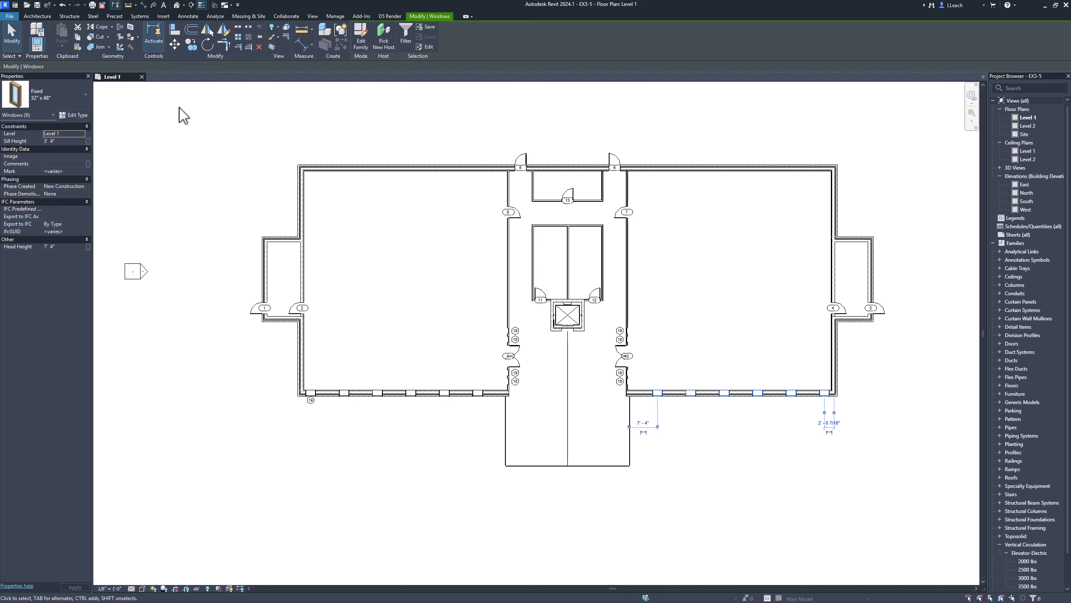
# - Draw a vertical detail line through the west vestibule, from the outer face of its north wall to that of its south wall
pyautogui.press('d')
pyautogui.press('l')
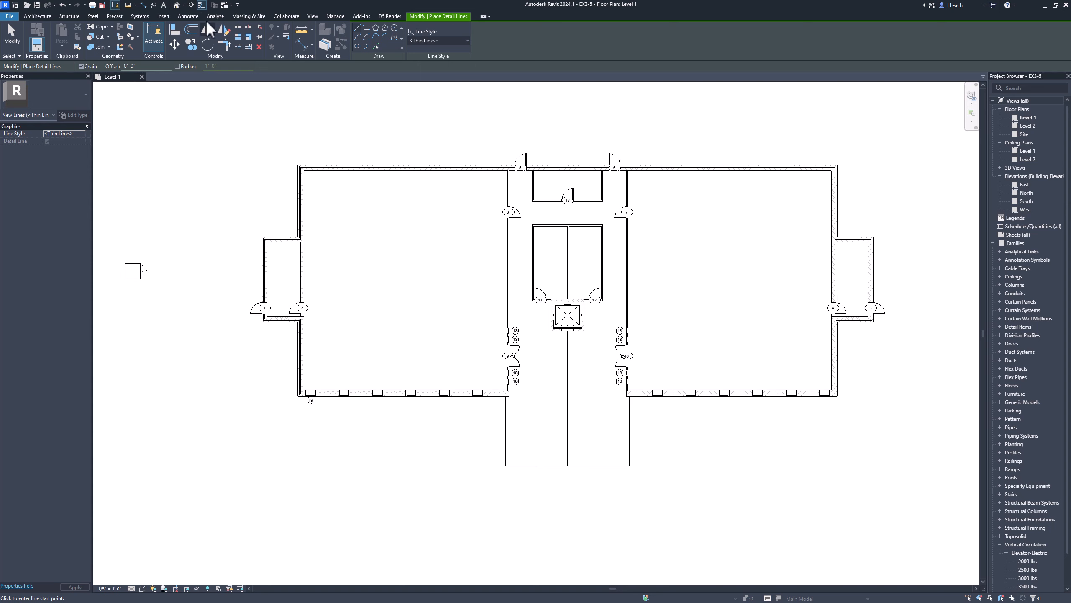
pyautogui.click(189, 17)
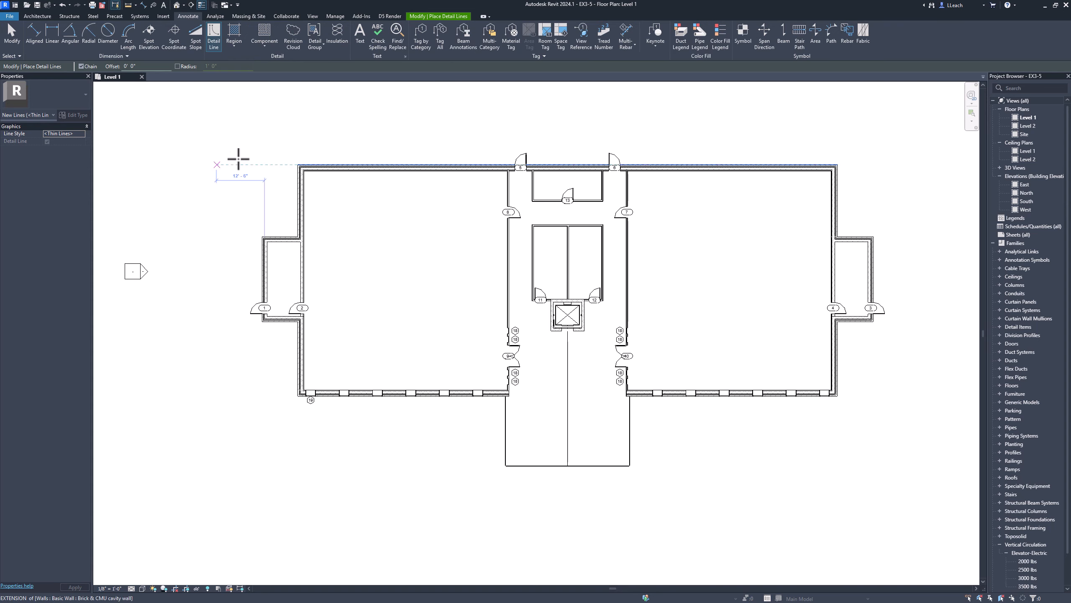
pyautogui.click(213, 39)
pyautogui.click(212, 38)
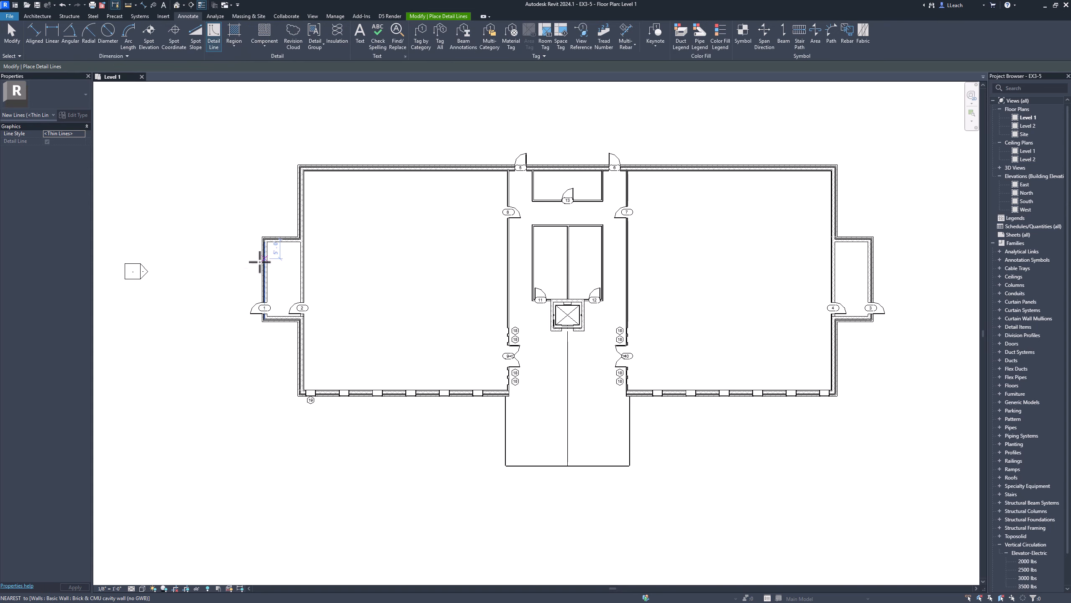
pyautogui.scroll(7, 259, 262)
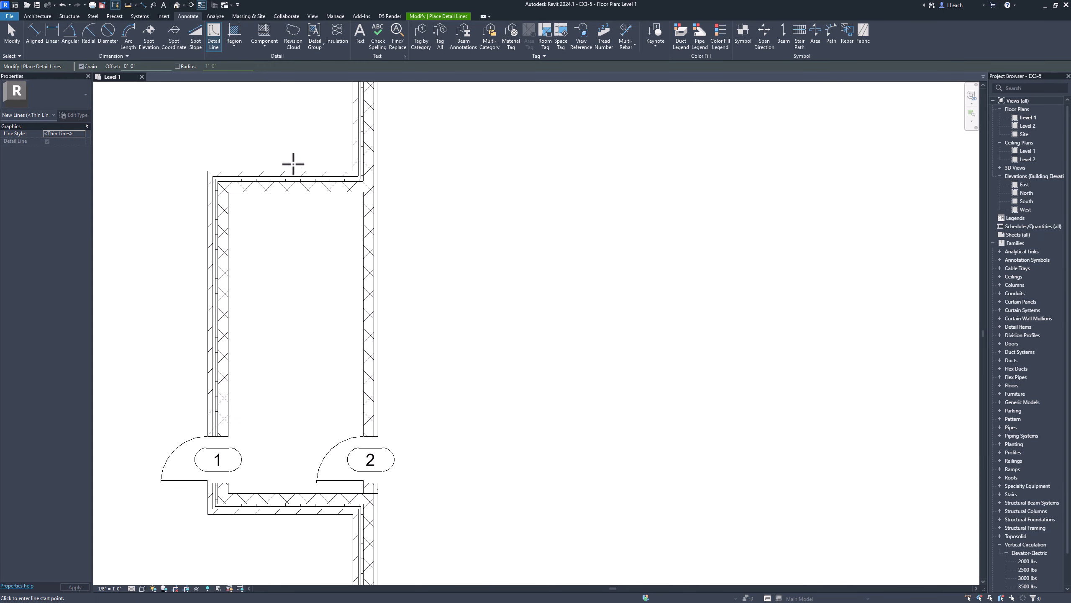
pyautogui.click(289, 171)
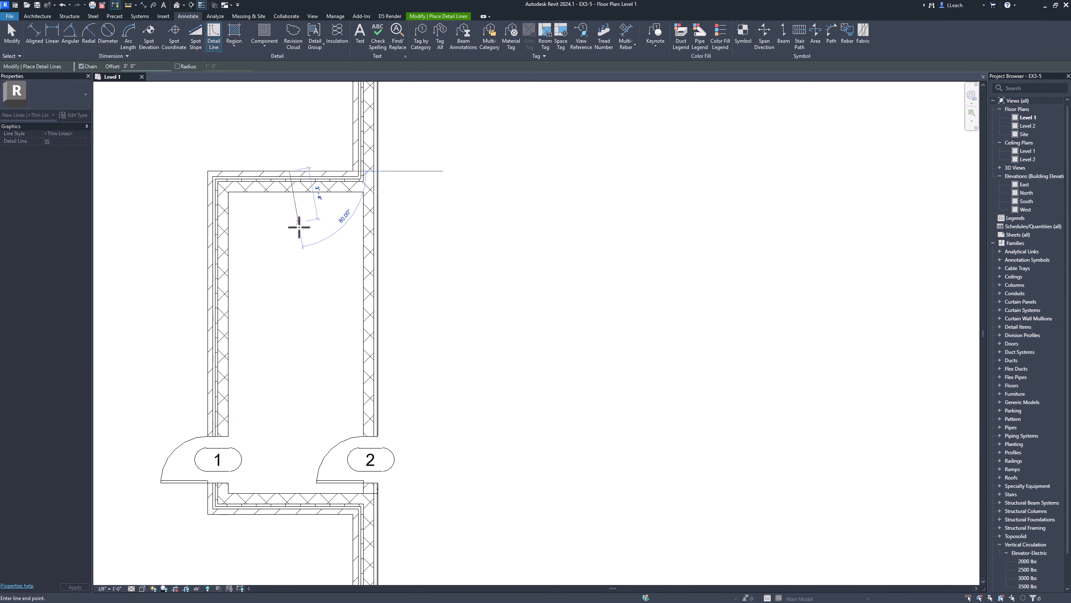
pyautogui.click(289, 513)
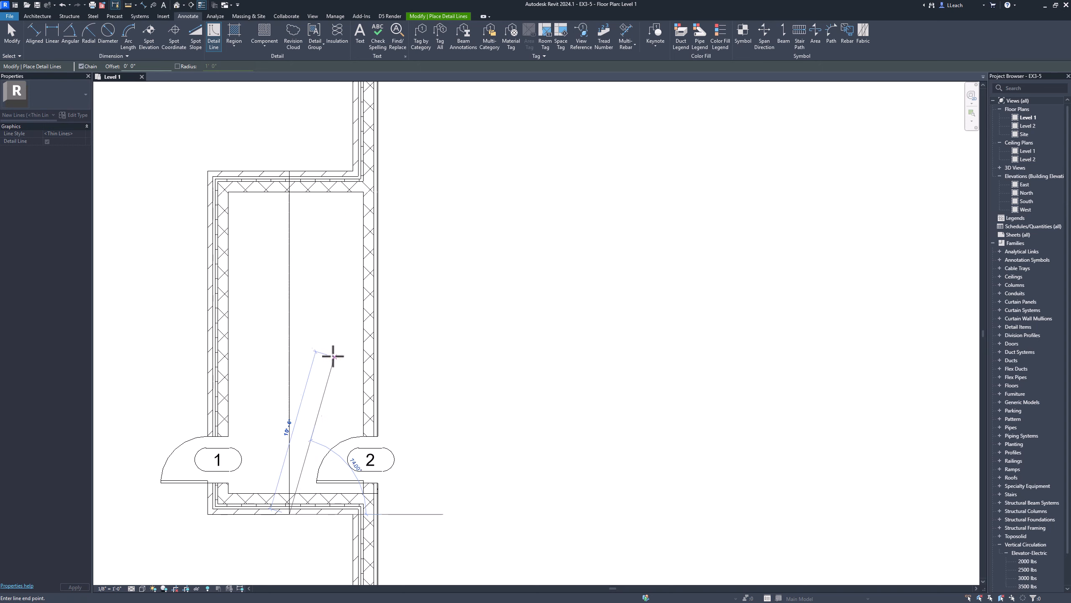
pyautogui.rightClick(310, 302)
pyautogui.click(333, 311)
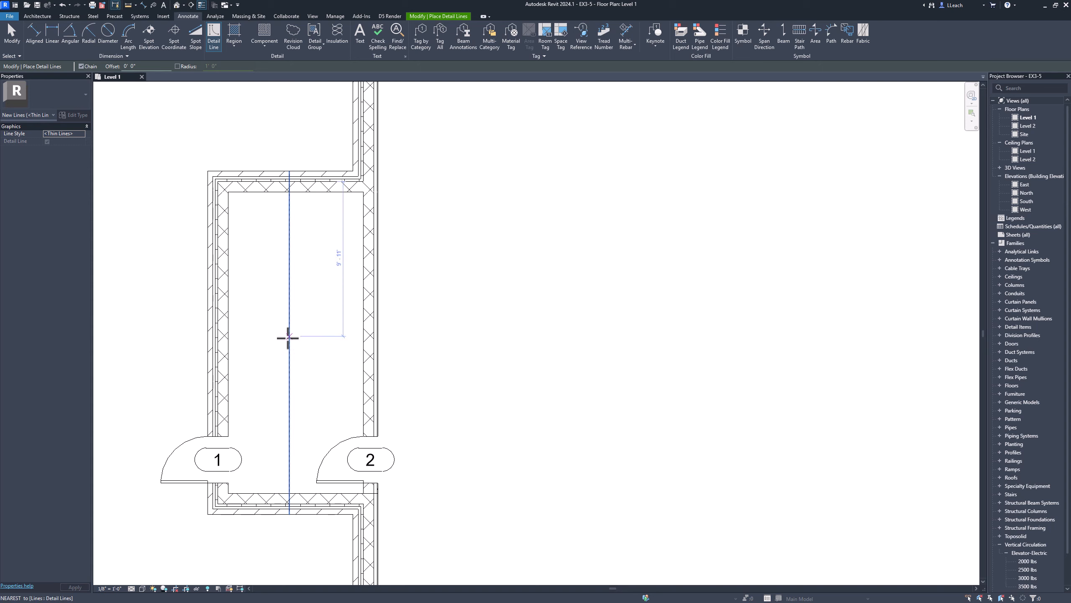
pyautogui.press('Escape')
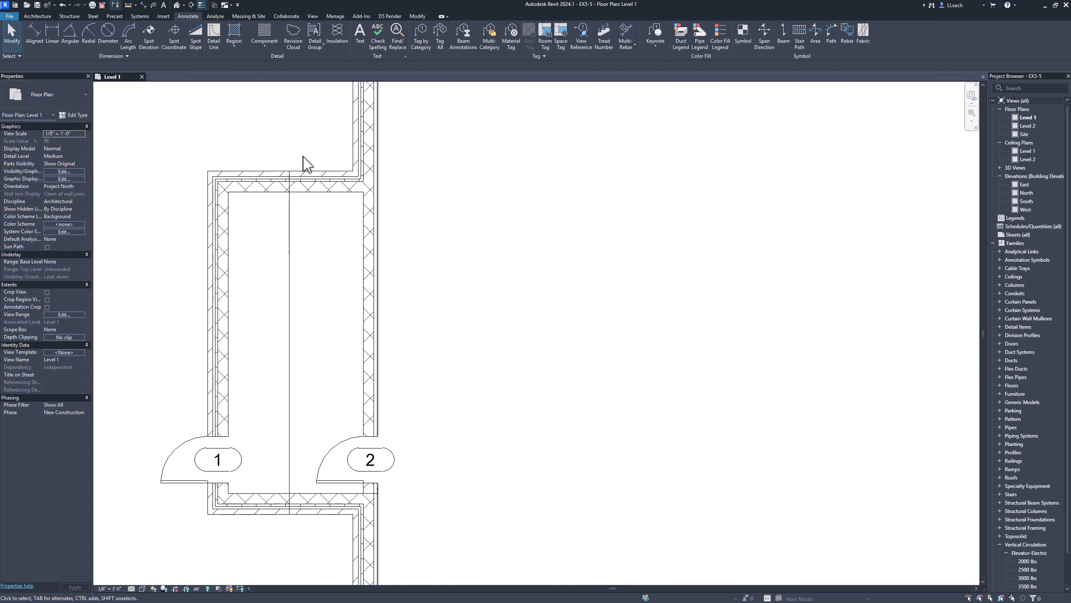
# - Draw a horizontal detail line about 23' 7" long eastward from the vertical detail line's midpoint, and delete the vertical line
pyautogui.click(215, 38)
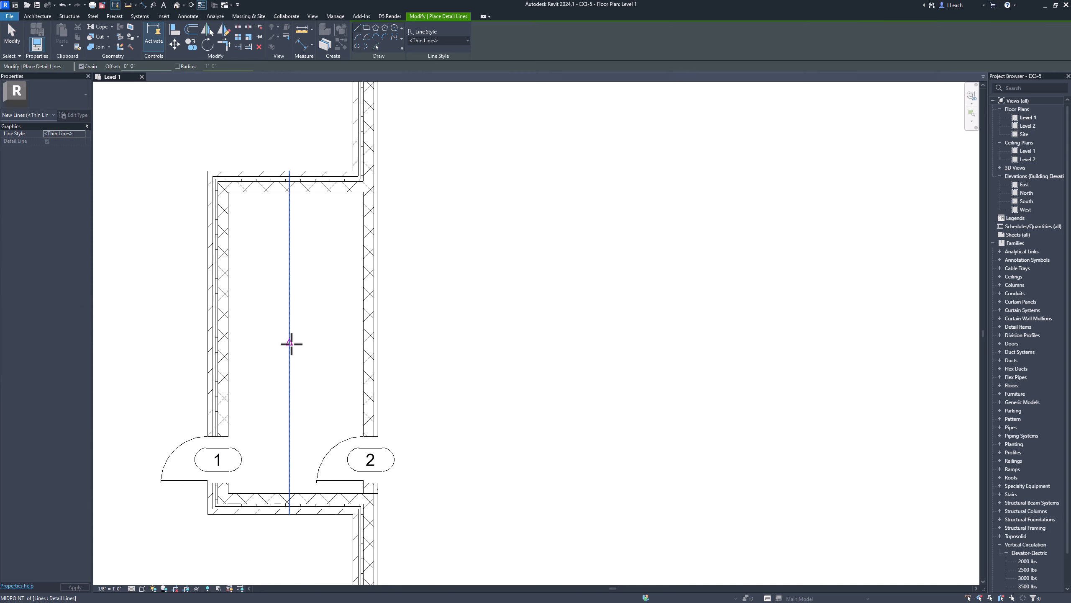
pyautogui.click(289, 343)
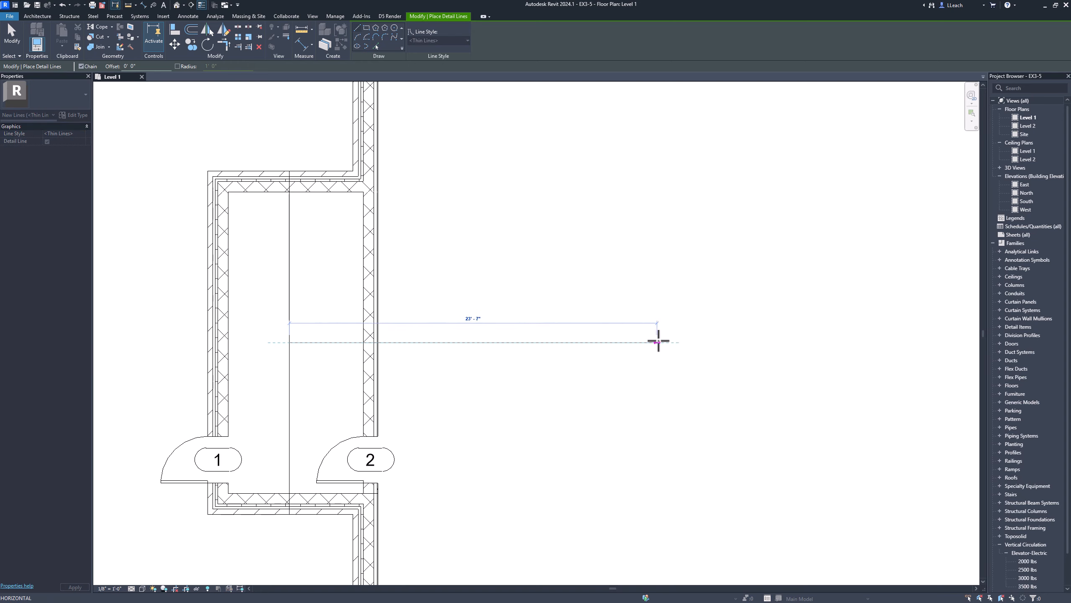
pyautogui.click(661, 342)
pyautogui.rightClick(673, 212)
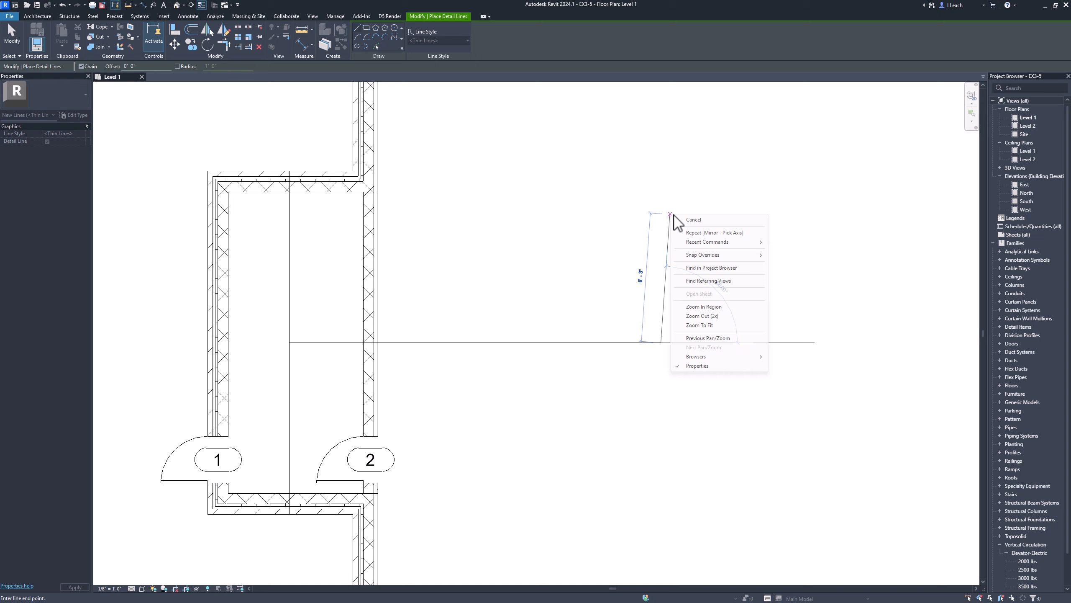
pyautogui.click(698, 218)
pyautogui.press('Escape')
pyautogui.click(289, 300)
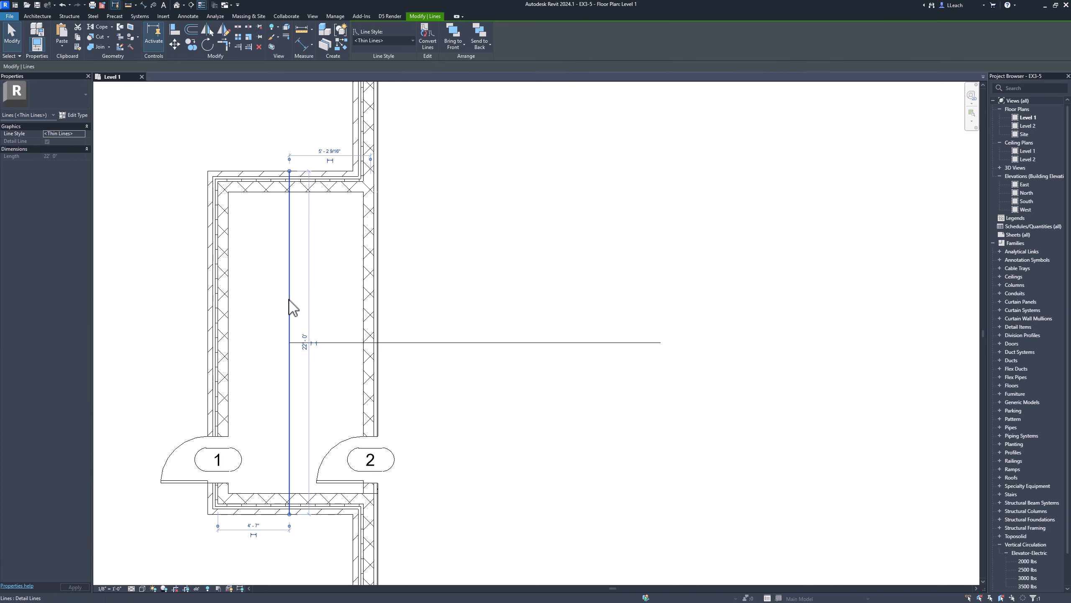
pyautogui.press('Delete')
# - Mirror copies of all twelve south-wall 32" x 48" windows to the north wall, about the horizontal detail line
pyautogui.scroll(2, 461, 306)
pyautogui.scroll(-4, 462, 306)
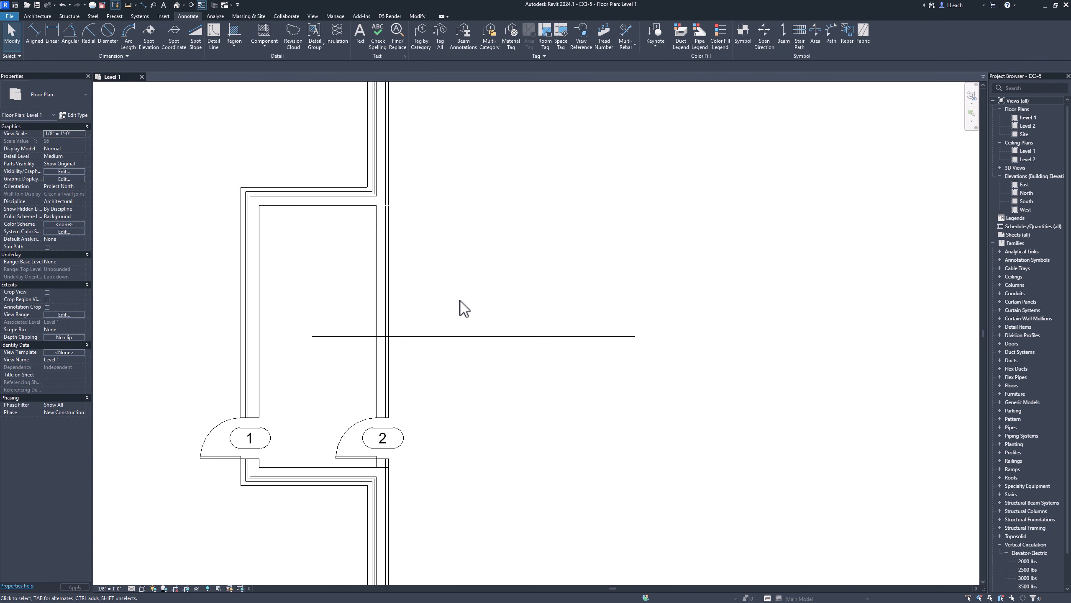
pyautogui.scroll(-2, 466, 304)
pyautogui.moveTo(569, 287); pyautogui.dragTo(418, 256, button='middle')
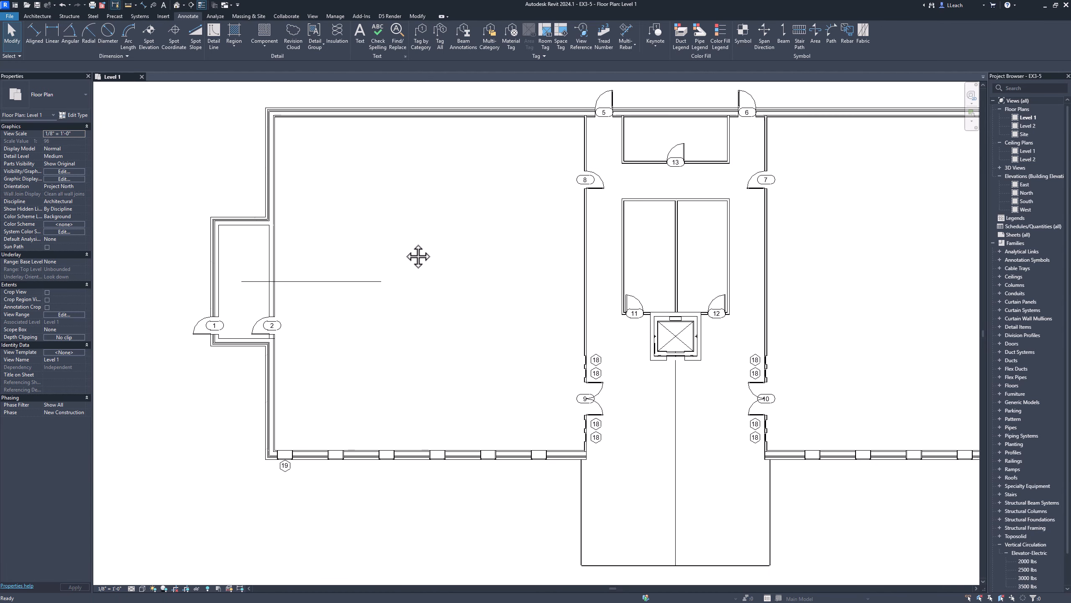
pyautogui.moveTo(487, 266); pyautogui.dragTo(412, 306, button='middle')
pyautogui.scroll(-1, 418, 275)
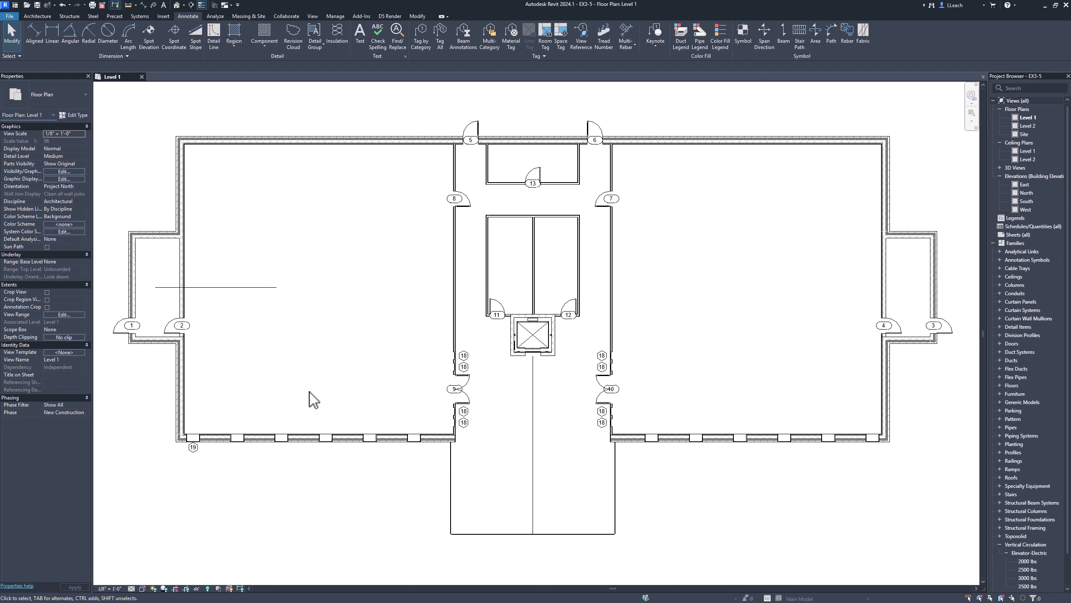
pyautogui.click(195, 438)
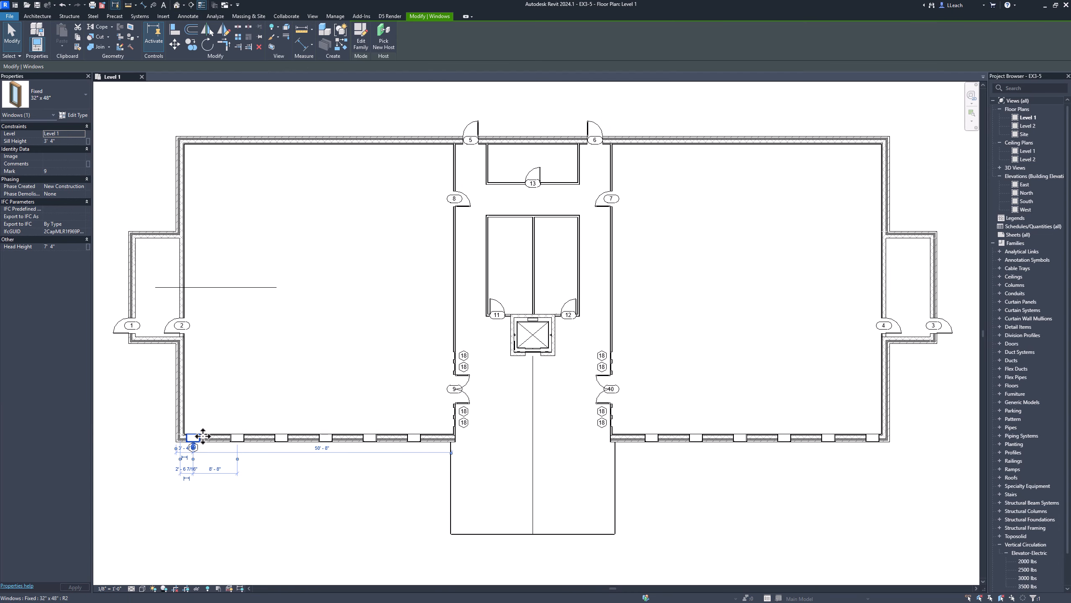
pyautogui.keyDown('ctrl'); pyautogui.click(237, 438); pyautogui.keyUp('ctrl')
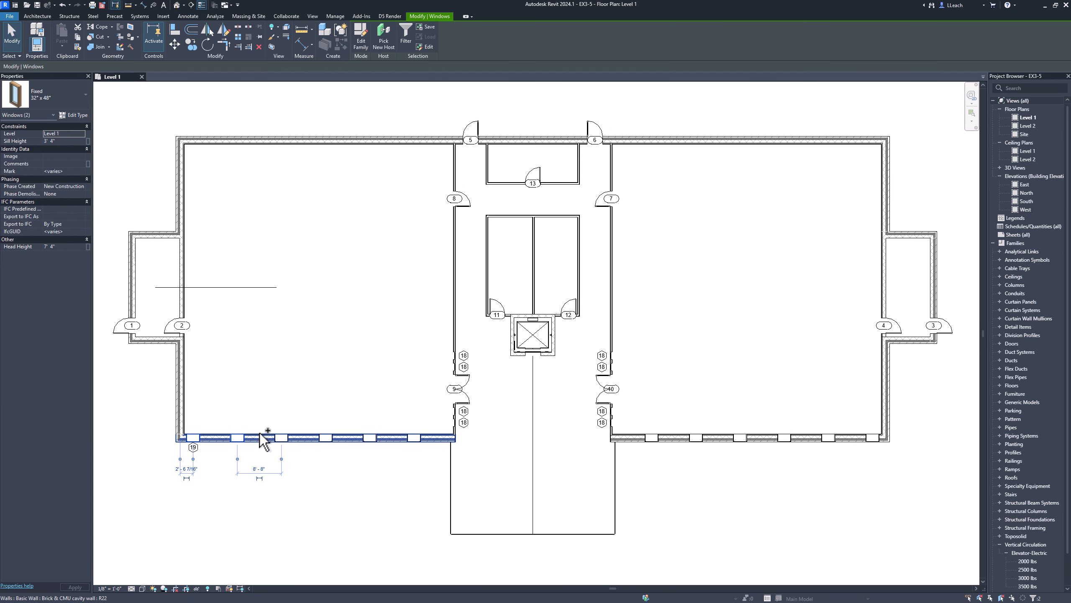
pyautogui.keyDown('ctrl'); pyautogui.click(281, 438); pyautogui.keyUp('ctrl')
pyautogui.keyDown('ctrl'); pyautogui.click(326, 438); pyautogui.keyUp('ctrl')
pyautogui.keyDown('ctrl'); pyautogui.click(371, 438); pyautogui.keyUp('ctrl')
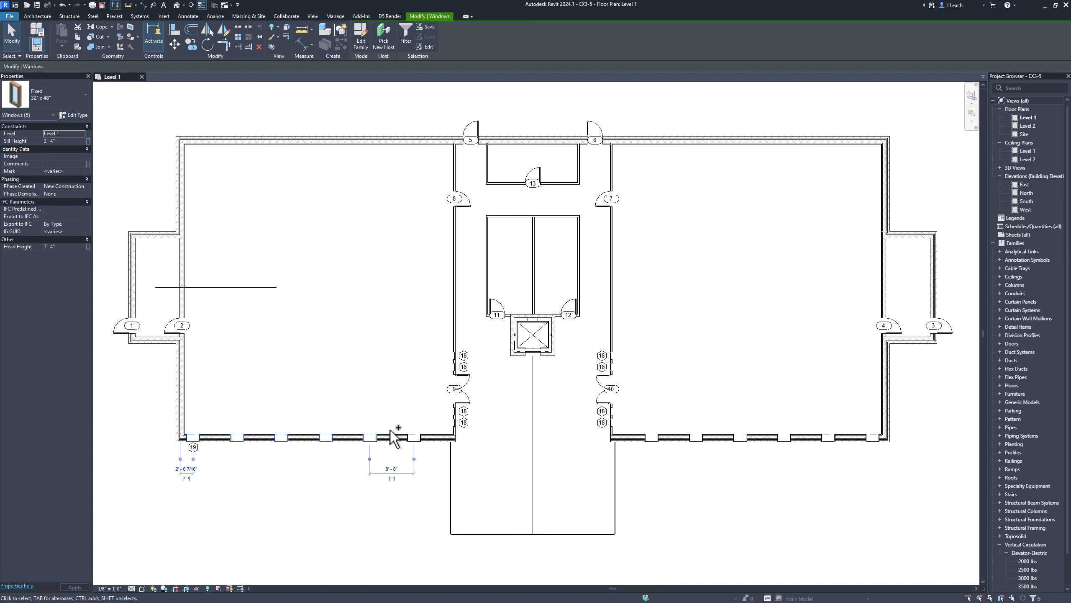
pyautogui.keyDown('ctrl'); pyautogui.click(414, 437); pyautogui.keyUp('ctrl')
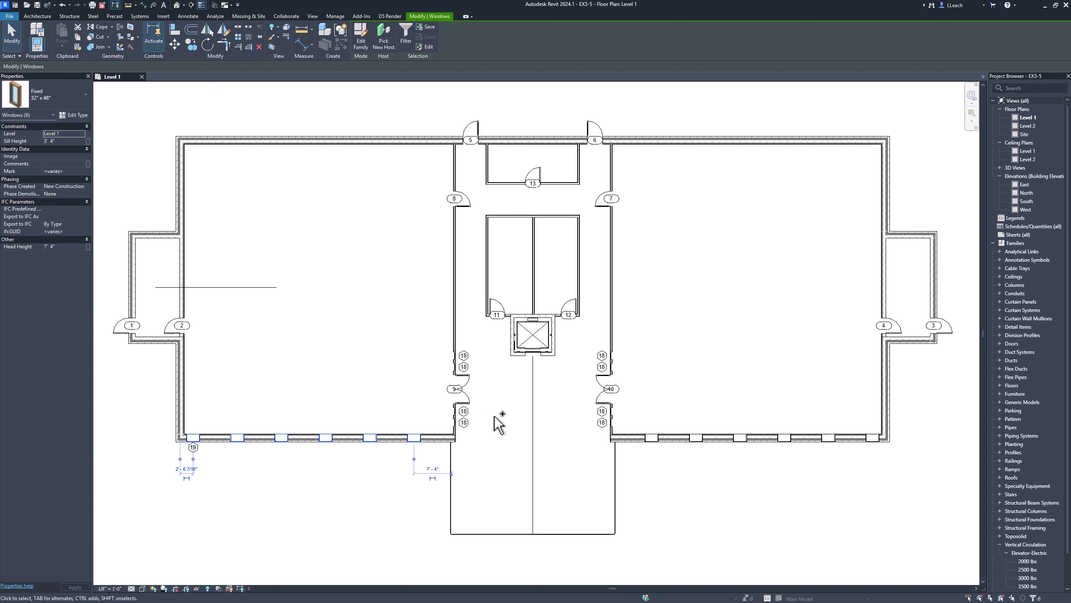
pyautogui.keyDown('ctrl'); pyautogui.click(658, 436); pyautogui.keyUp('ctrl')
pyautogui.keyDown('ctrl'); pyautogui.click(697, 437); pyautogui.keyUp('ctrl')
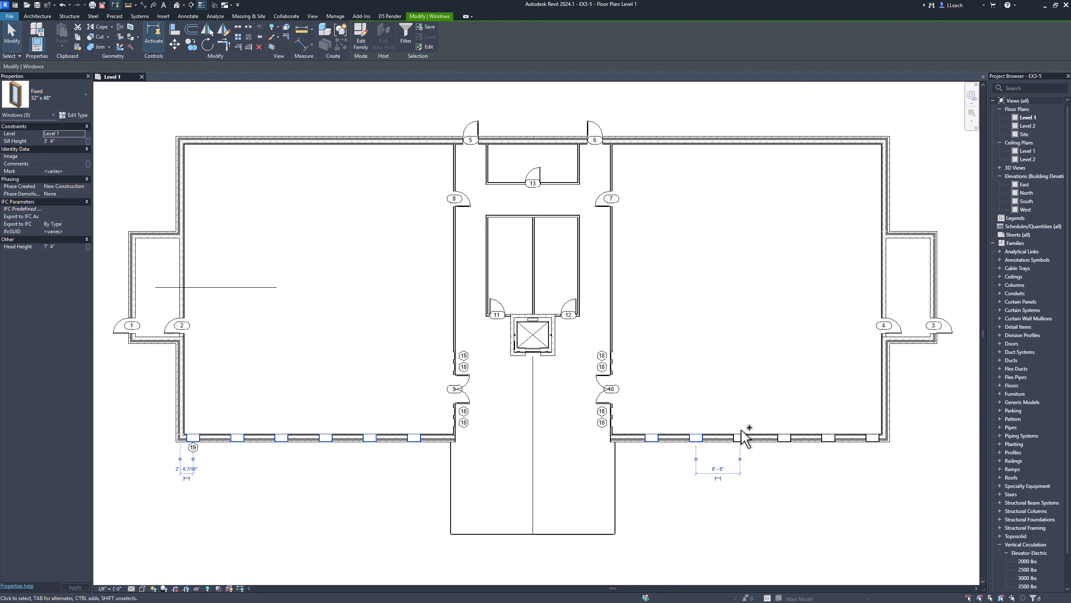
pyautogui.keyDown('ctrl'); pyautogui.click(741, 438); pyautogui.keyUp('ctrl')
pyautogui.keyDown('ctrl'); pyautogui.click(786, 437); pyautogui.keyUp('ctrl')
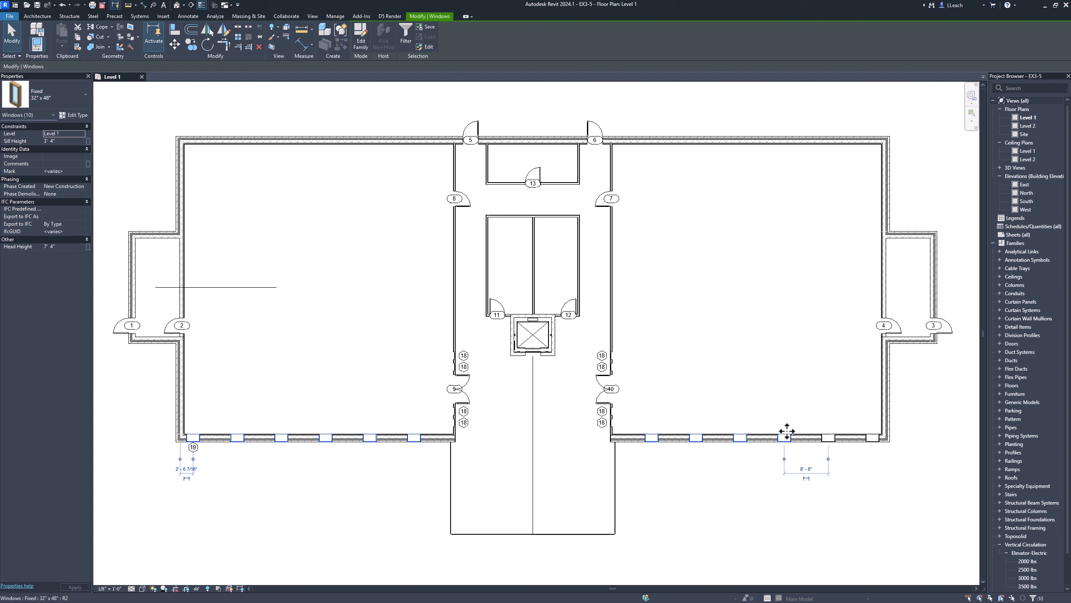
pyautogui.keyDown('ctrl'); pyautogui.click(829, 437); pyautogui.keyUp('ctrl')
pyautogui.keyDown('ctrl'); pyautogui.click(873, 437); pyautogui.keyUp('ctrl')
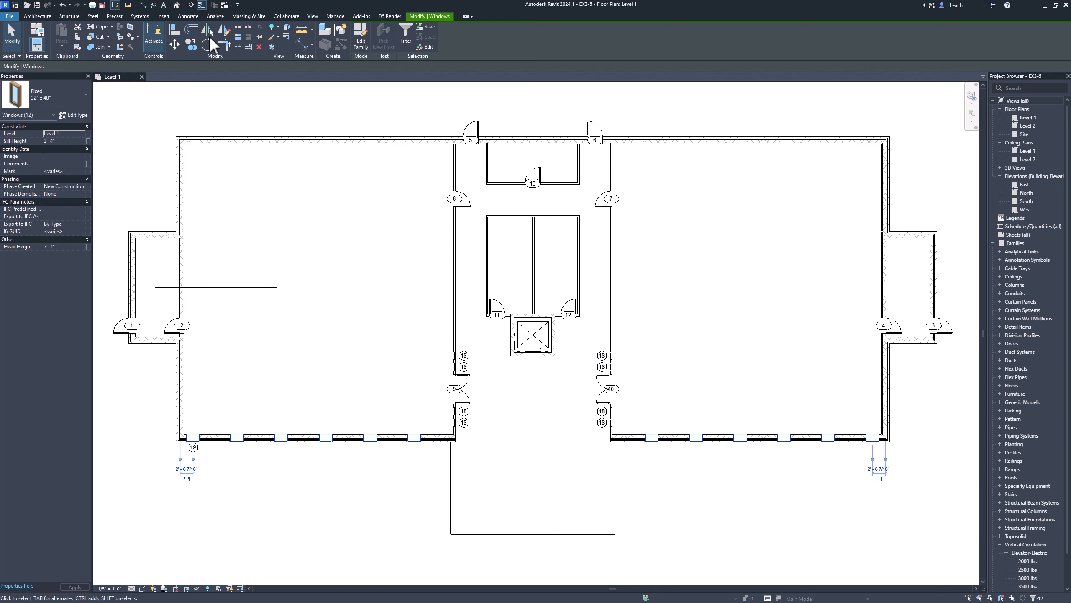
pyautogui.click(206, 30)
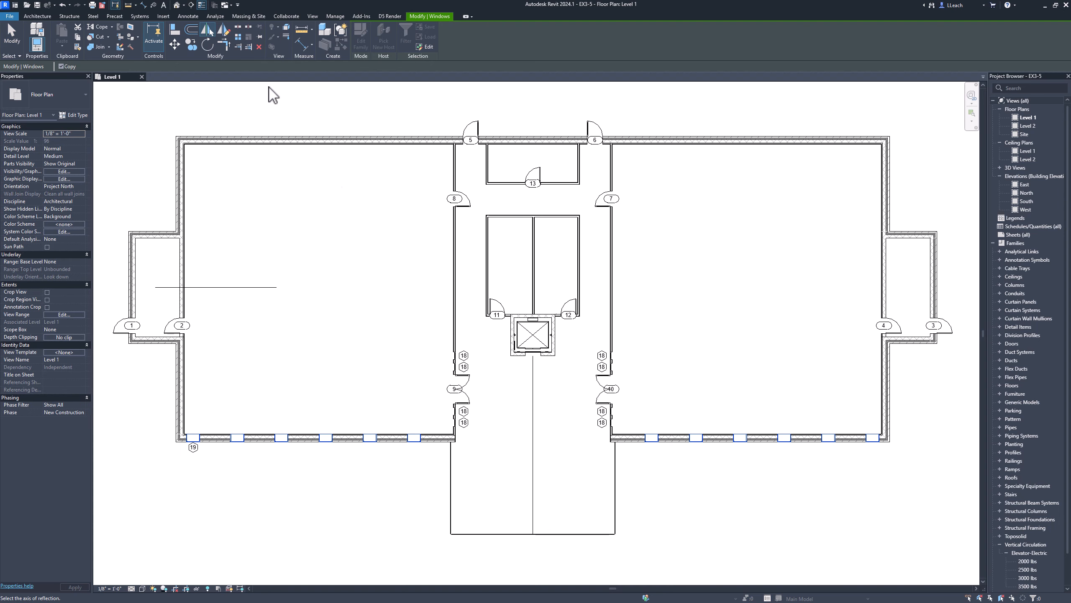
pyautogui.click(236, 287)
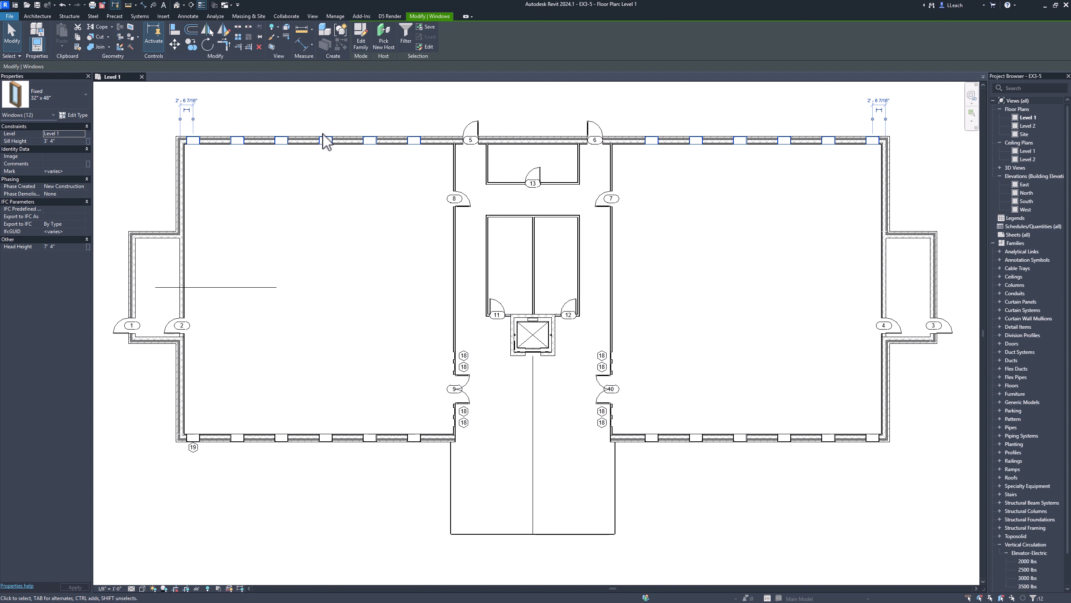
pyautogui.click(15, 38)
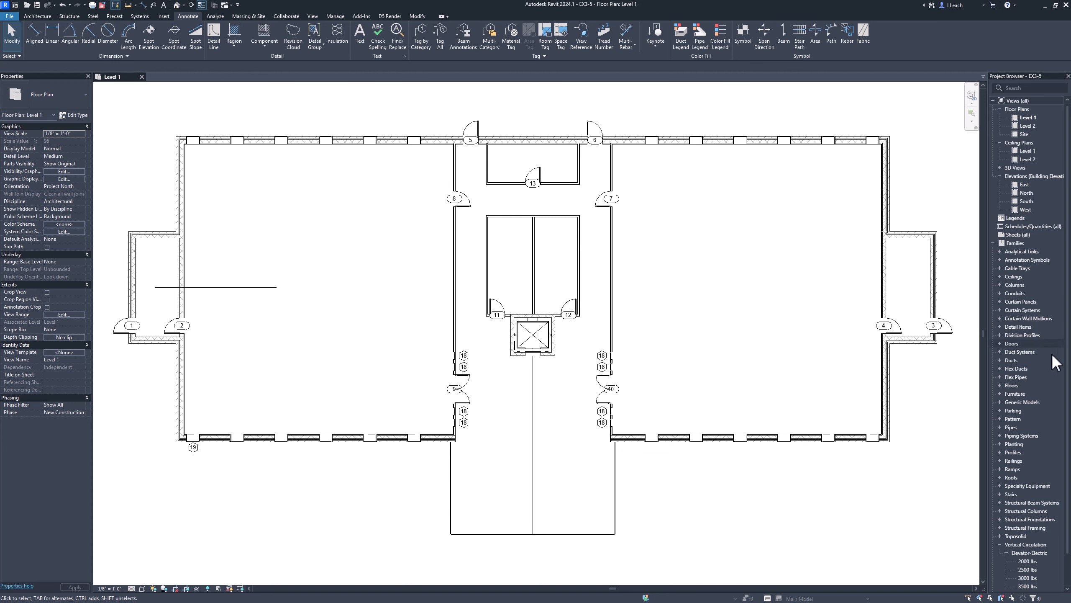
# - Delete the 36" x 48" type from the project's Fixed window family and save the project
pyautogui.scroll(-2, 1027, 395)
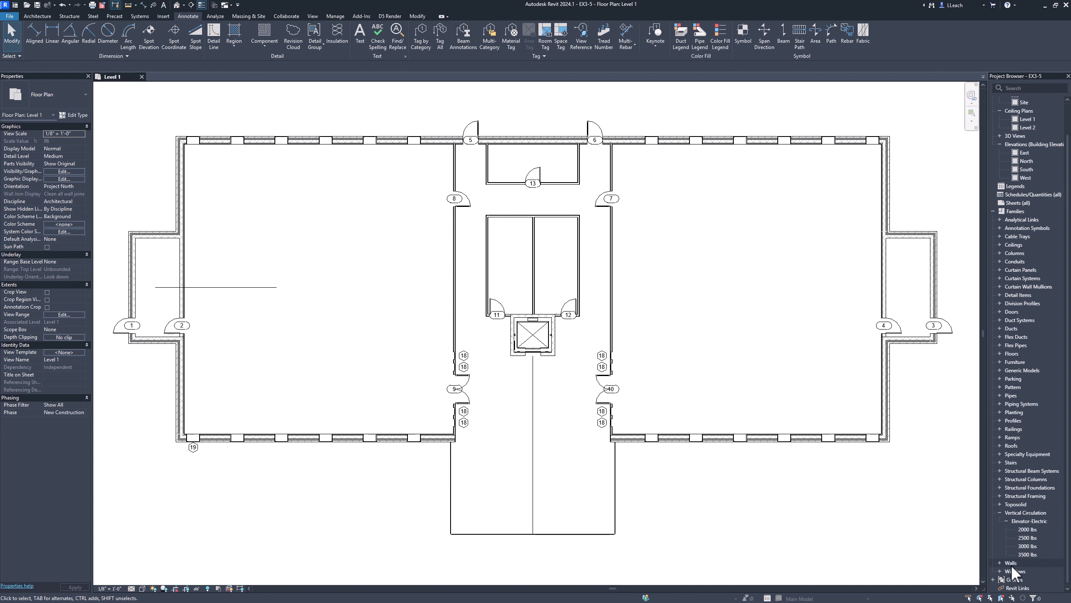
pyautogui.click(999, 569)
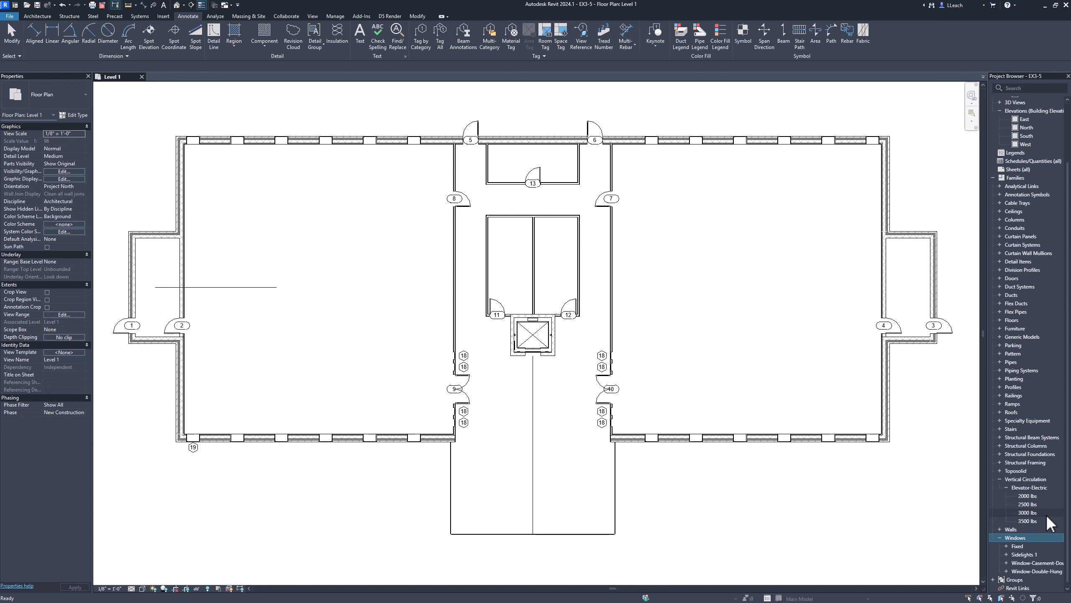
pyautogui.click(1007, 546)
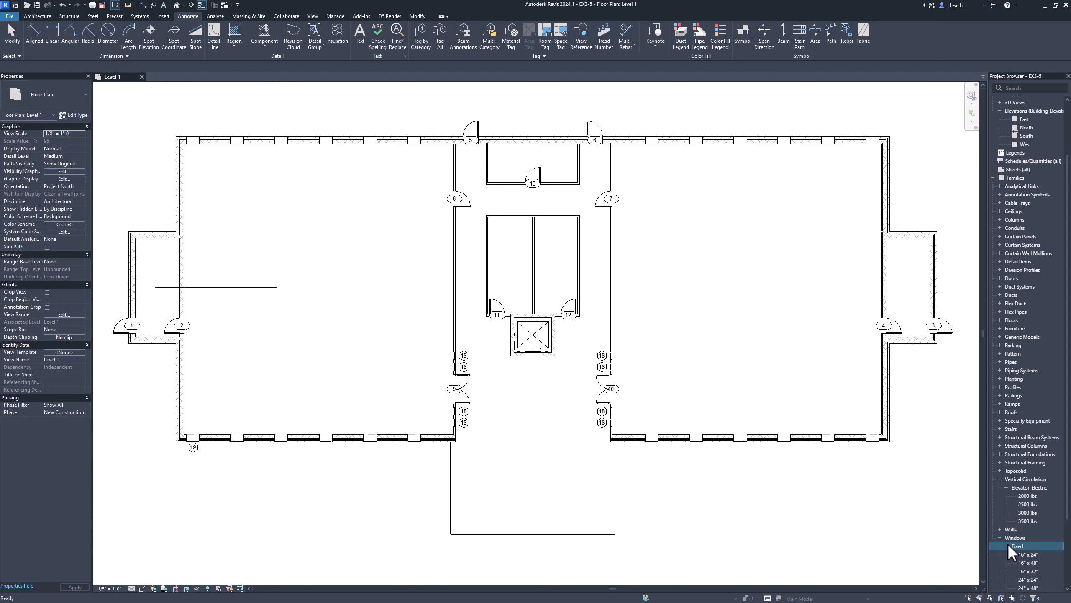
pyautogui.scroll(-3, 1047, 526)
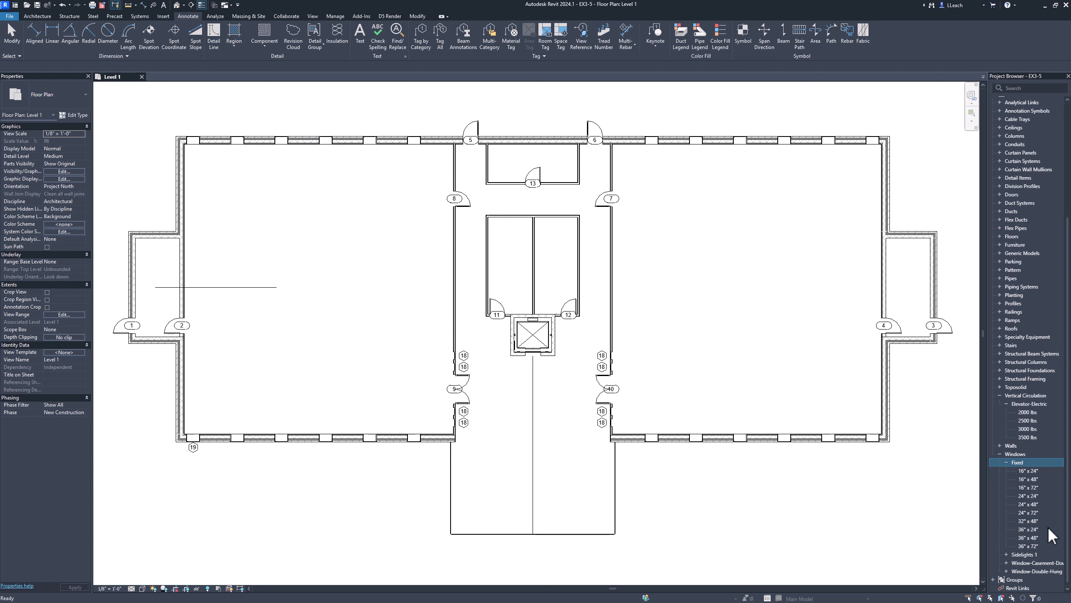
pyautogui.click(1027, 538)
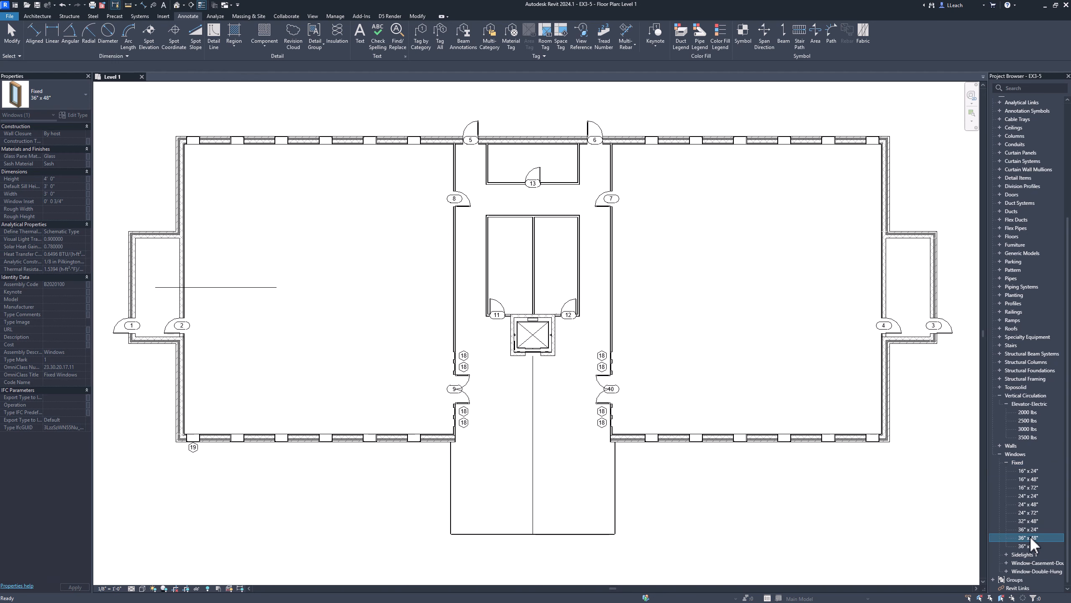
pyautogui.rightClick(1029, 536)
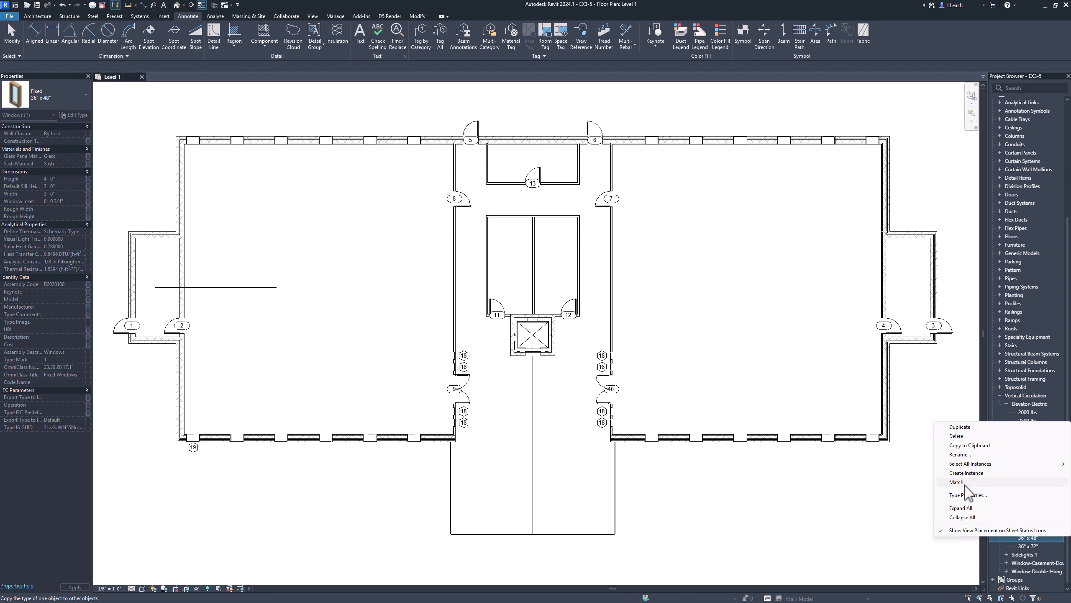
pyautogui.click(958, 436)
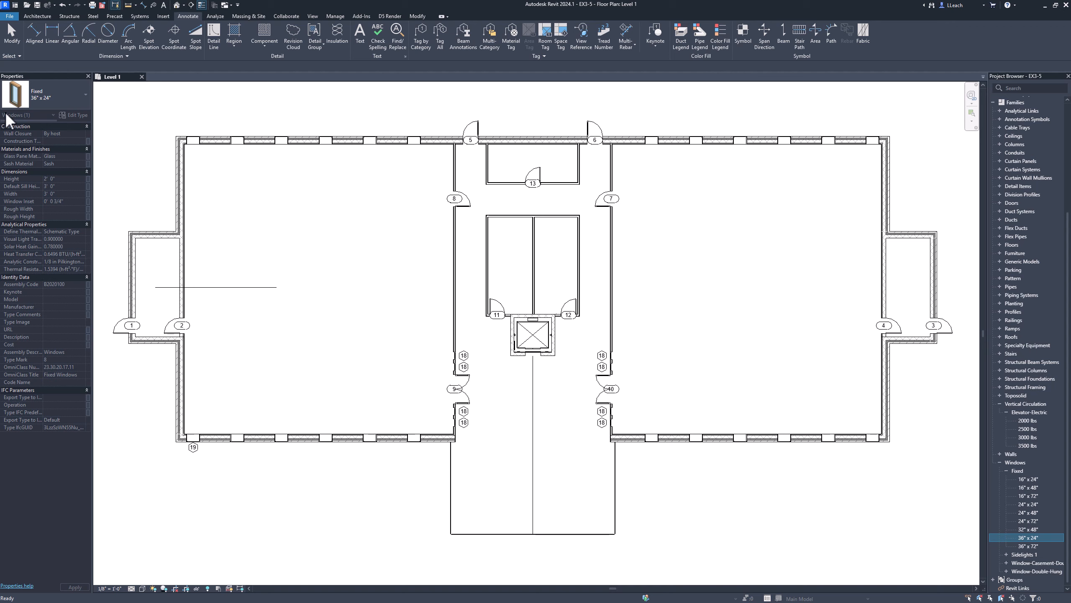
pyautogui.click(10, 15)
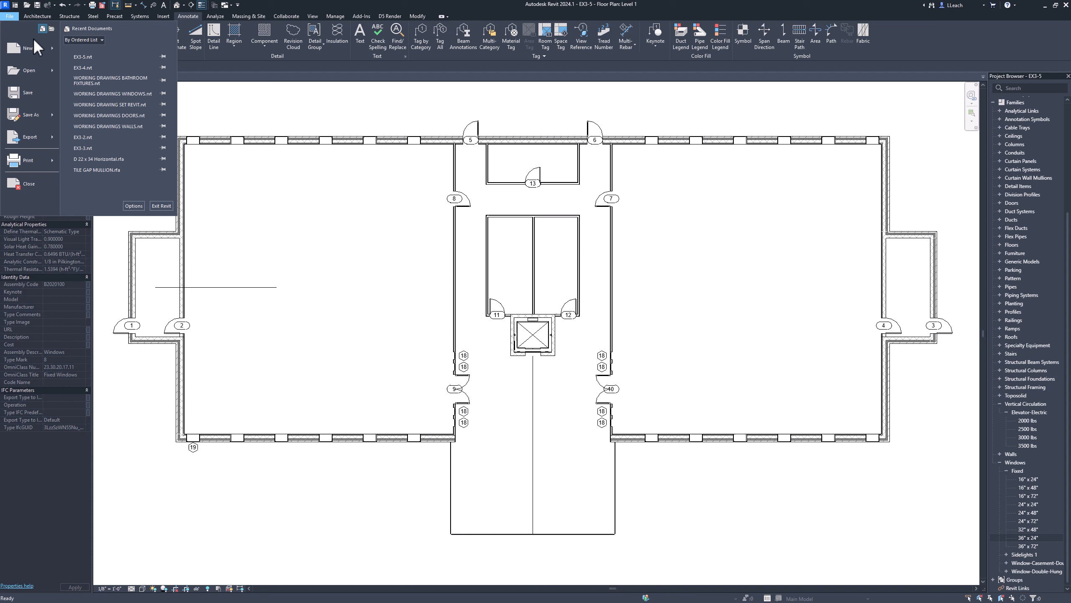
pyautogui.click(27, 91)
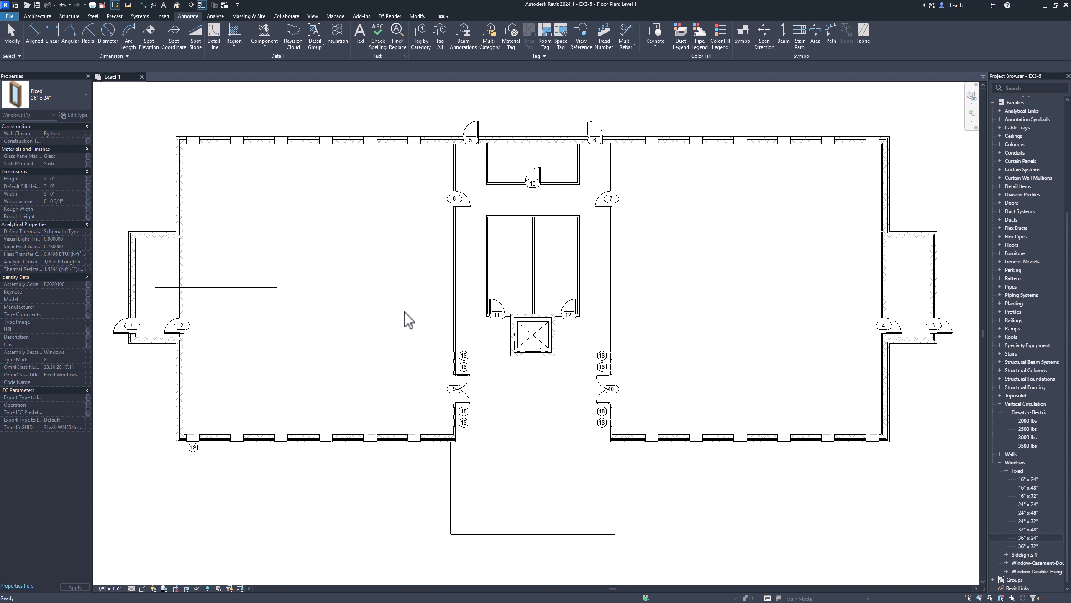